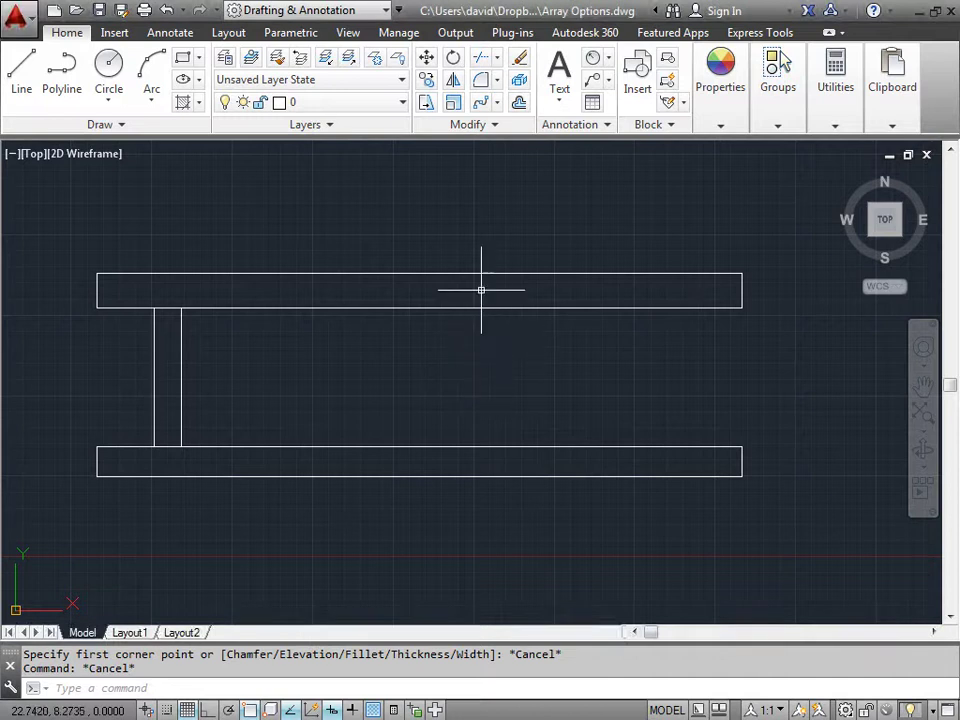
# Step: Save the drawing, and look over the drawing files in the Chapter 005 folder without opening any
pyautogui.hotkey('ctrl', 's')
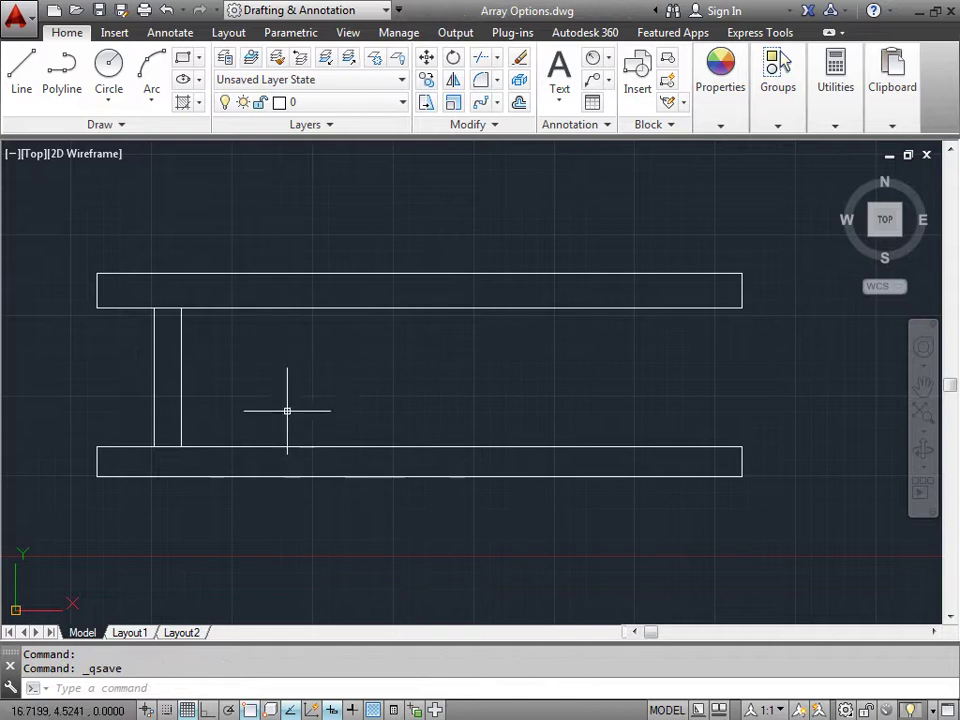
pyautogui.click(78, 12)
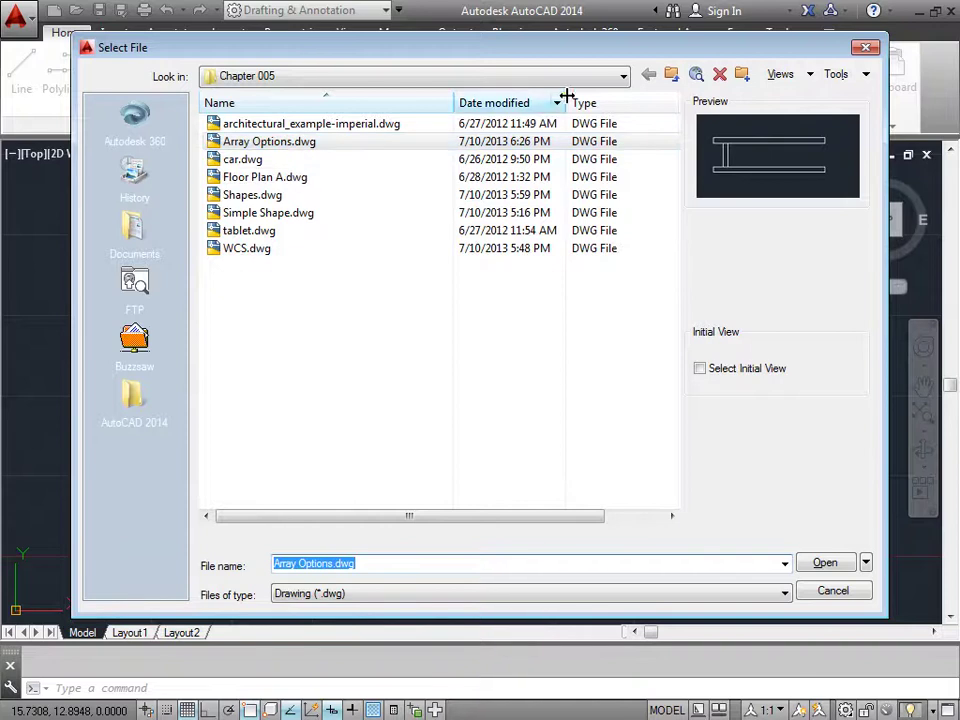
pyautogui.click(831, 589)
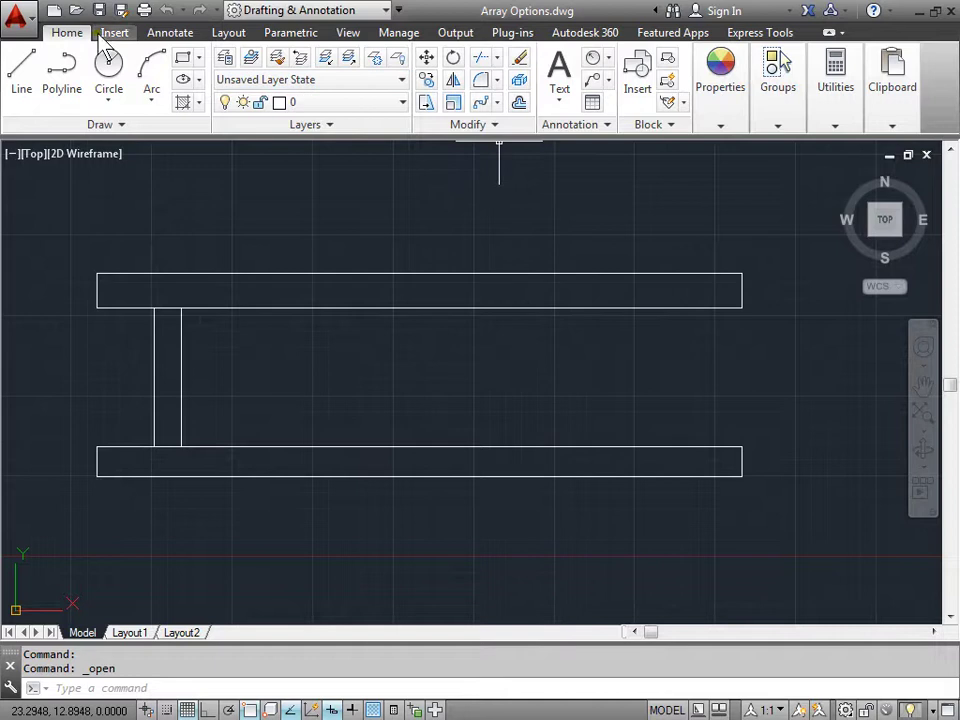
# Step: Create a rectangular array of the vertical bar between the two rails with 1 row and 9 columns
pyautogui.click(497, 104)
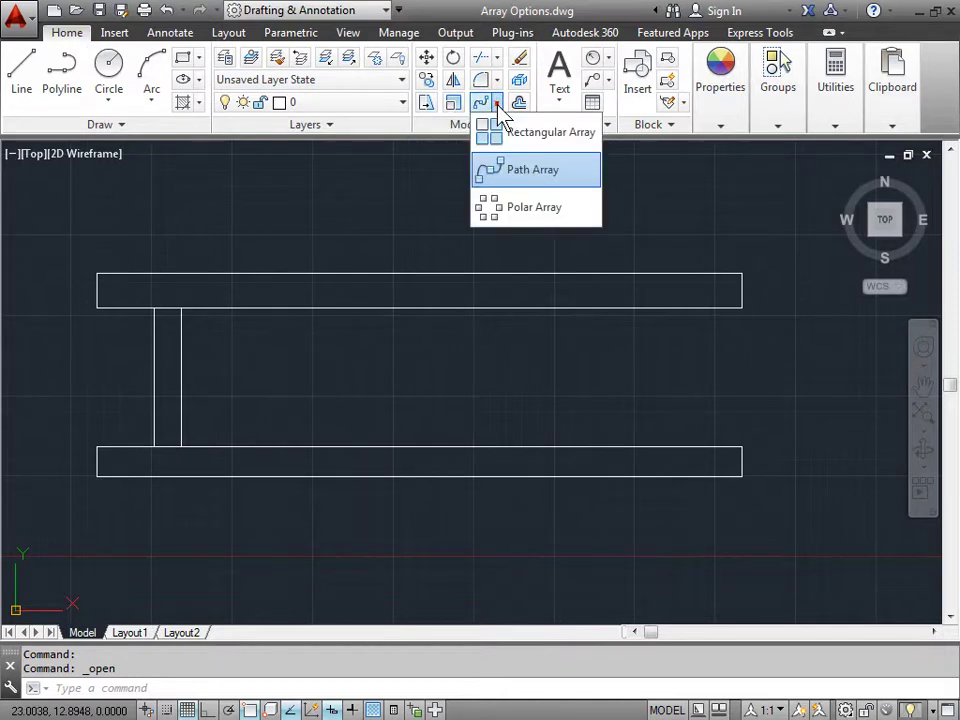
pyautogui.click(581, 139)
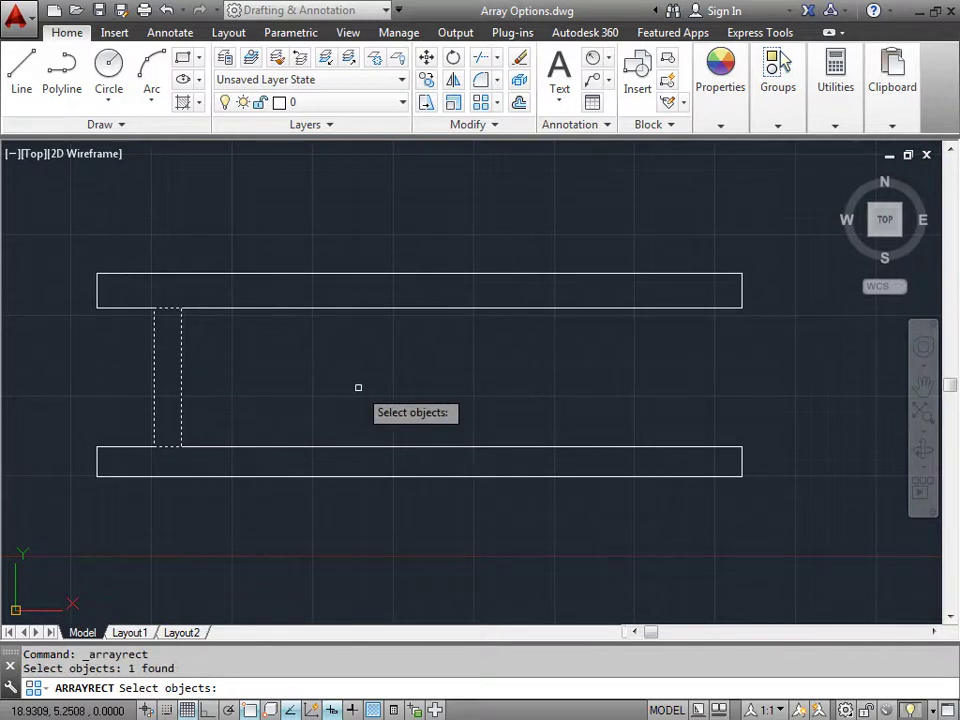
pyautogui.press('Return')
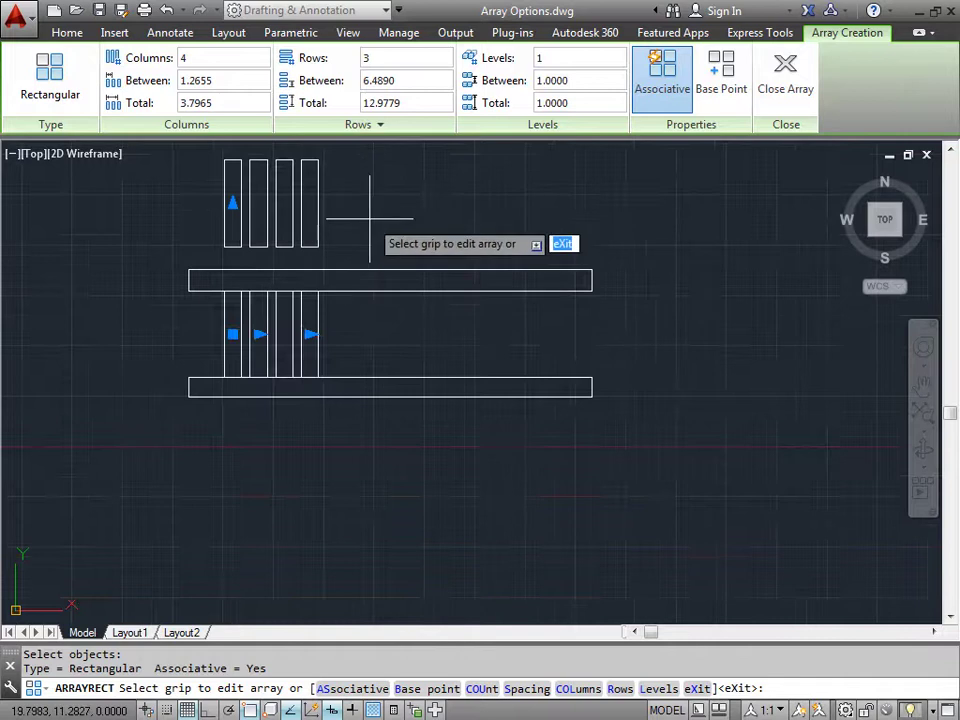
pyautogui.moveTo(376, 214); pyautogui.dragTo(375, 372, button='middle')
pyautogui.scroll(-2, 374, 281)
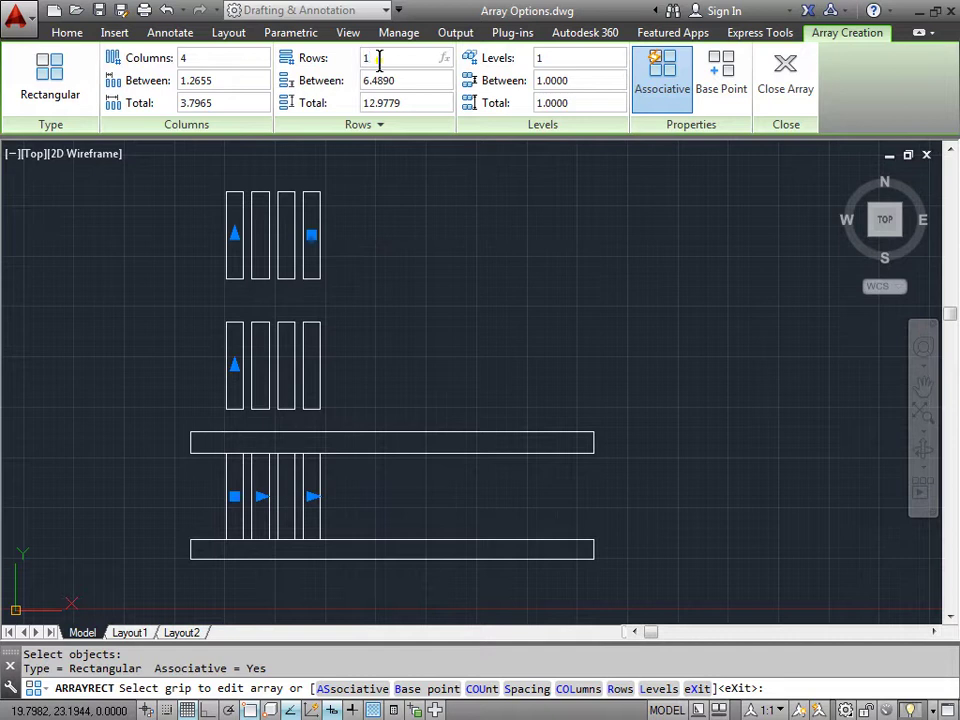
pyautogui.press('Return')
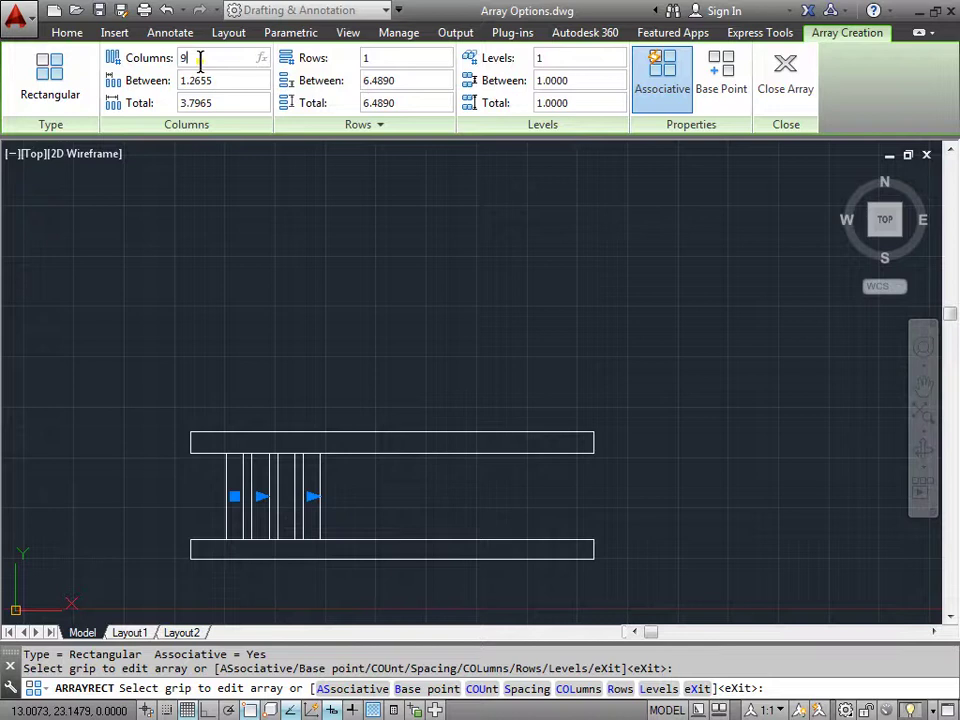
pyautogui.press('Return')
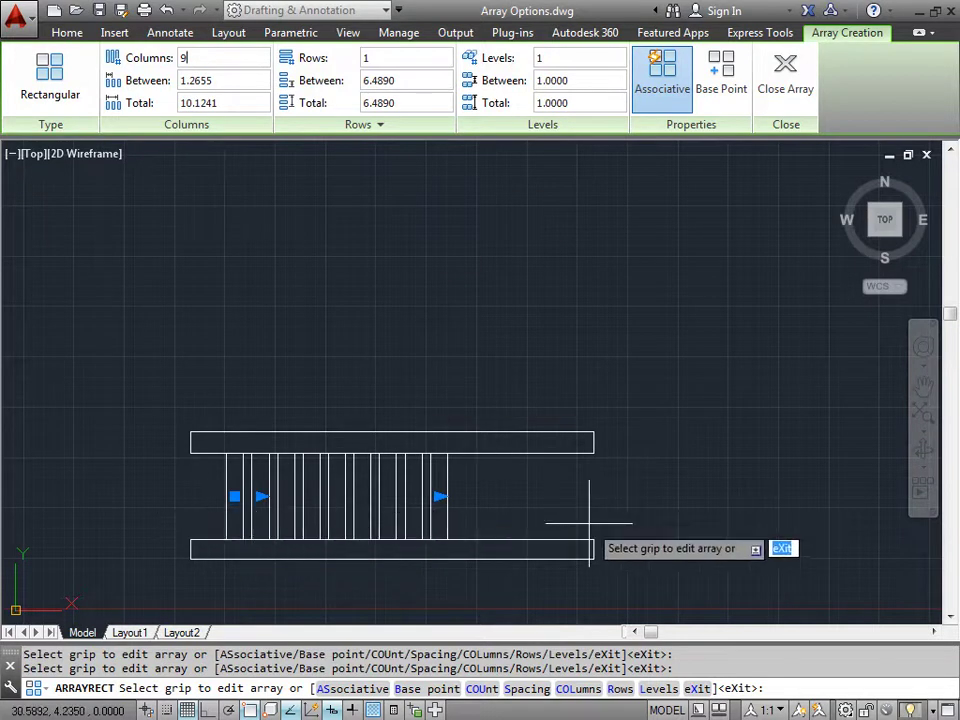
# Step: Stretch the bar array to 23 columns and widen its column spacing to 10.8342 using the array grips
pyautogui.click(440, 496)
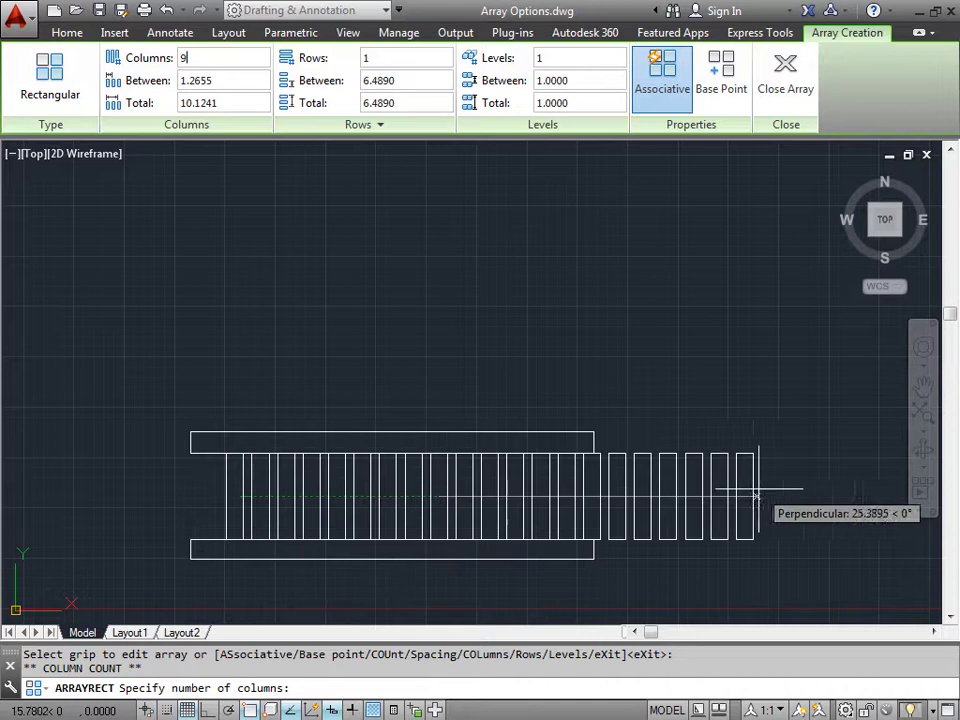
pyautogui.click(815, 496)
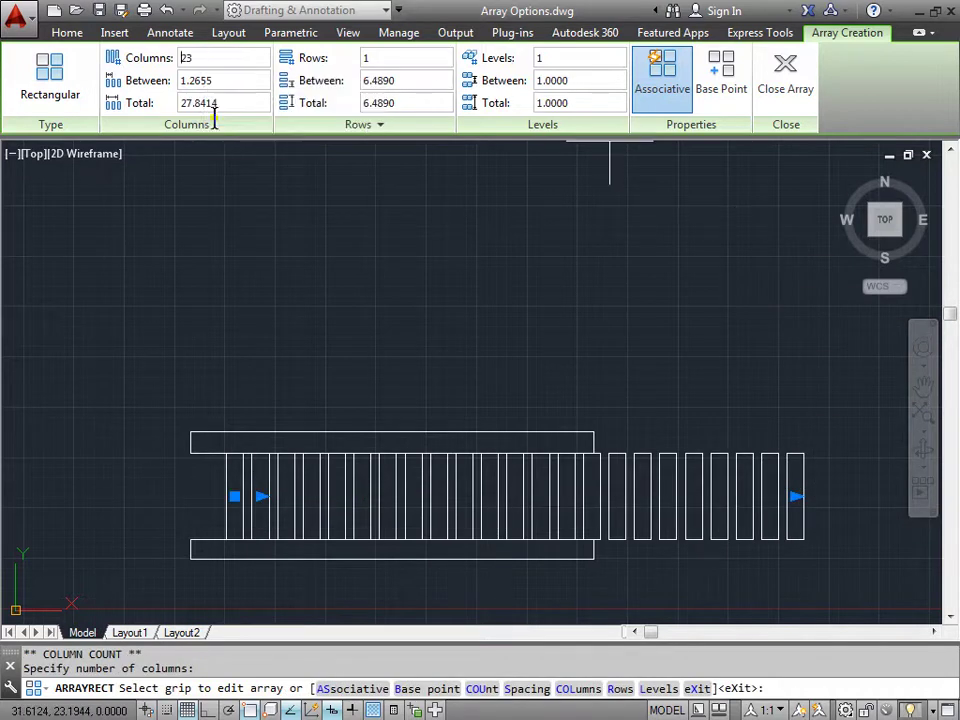
pyautogui.click(260, 496)
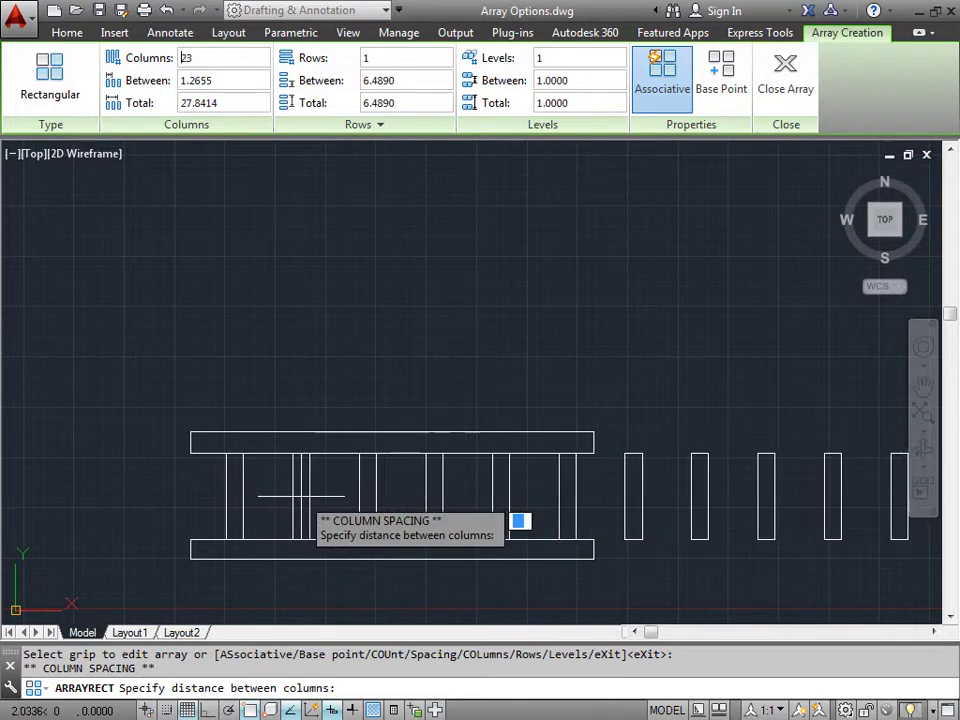
pyautogui.click(453, 497)
pyautogui.click(453, 497)
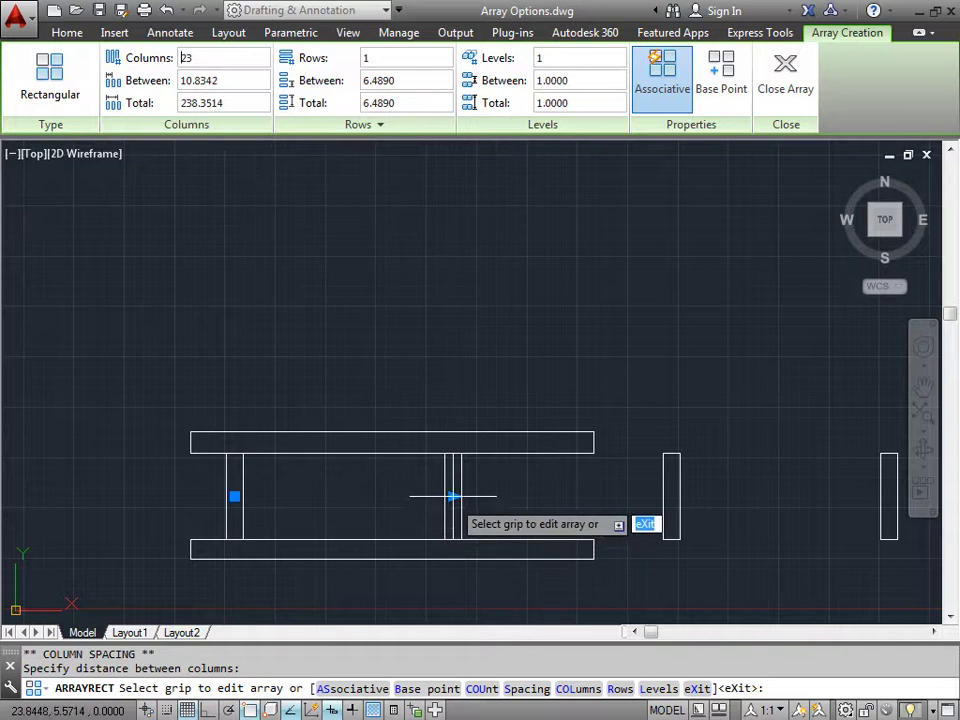
# Step: Reduce the bar array's column spacing to 1.3920 and its column count to 14 using the array grips
pyautogui.click(453, 497)
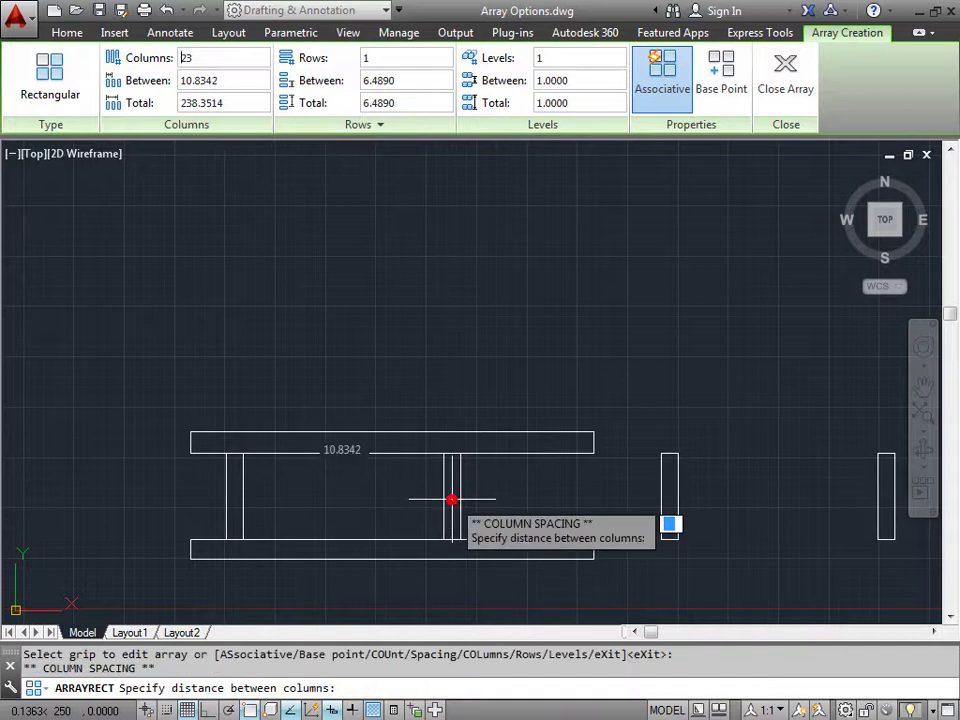
pyautogui.click(262, 491)
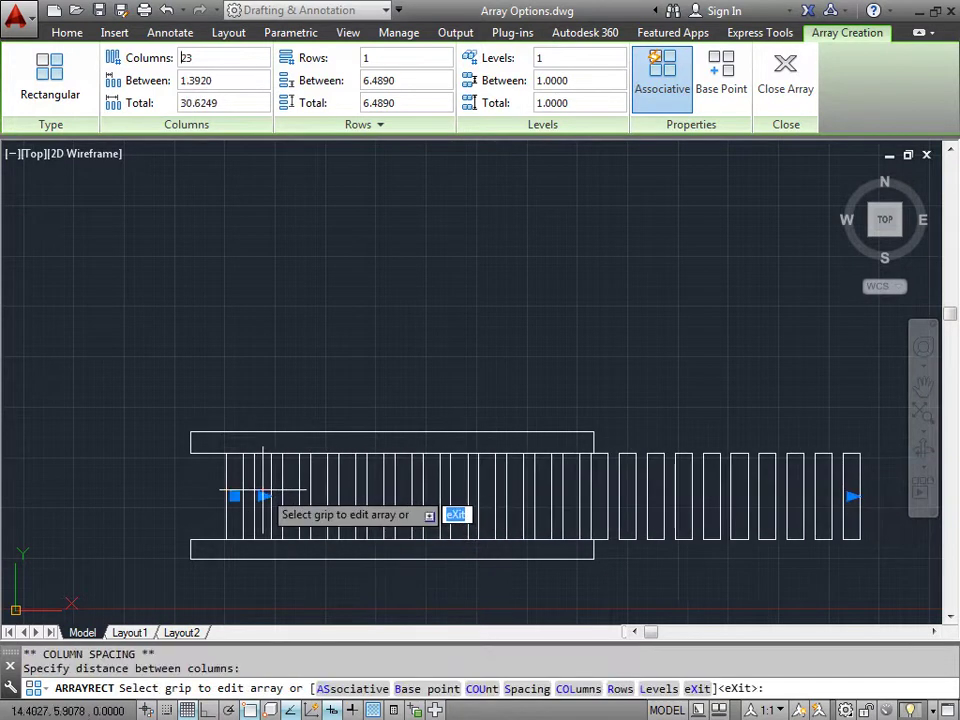
pyautogui.click(852, 496)
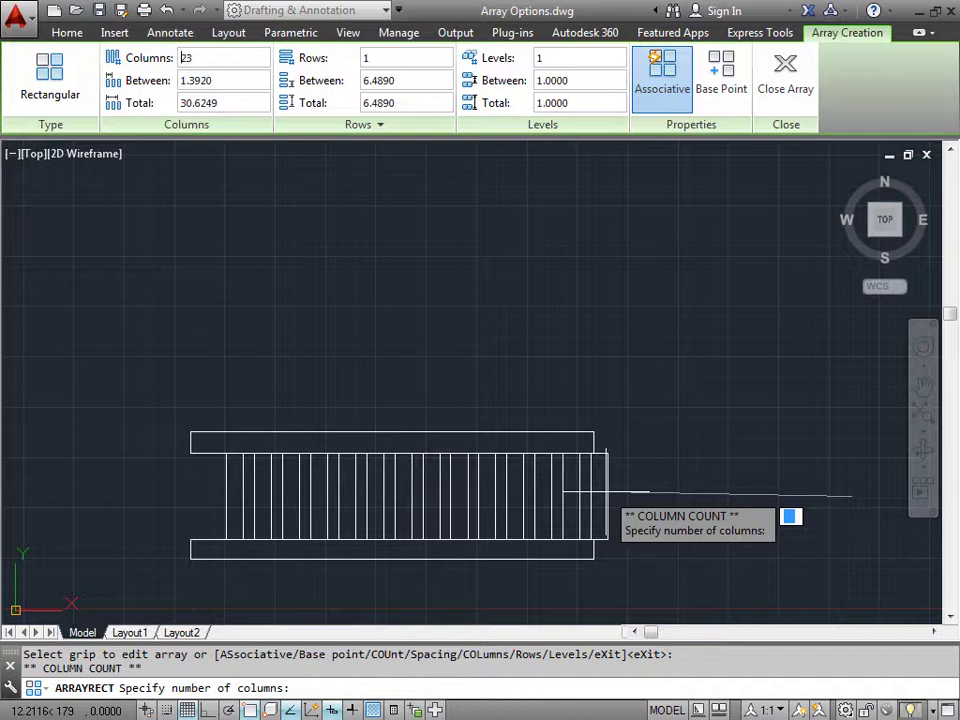
pyautogui.click(650, 491)
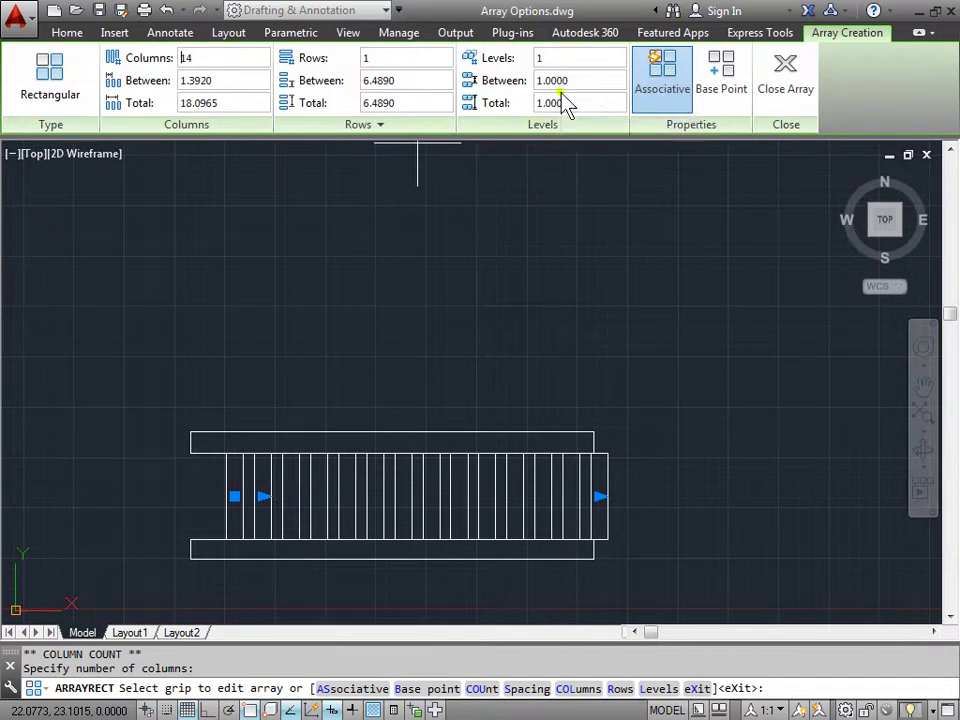
# Step: Finish the rectangular bar array with the Associative option on
pyautogui.click(662, 92)
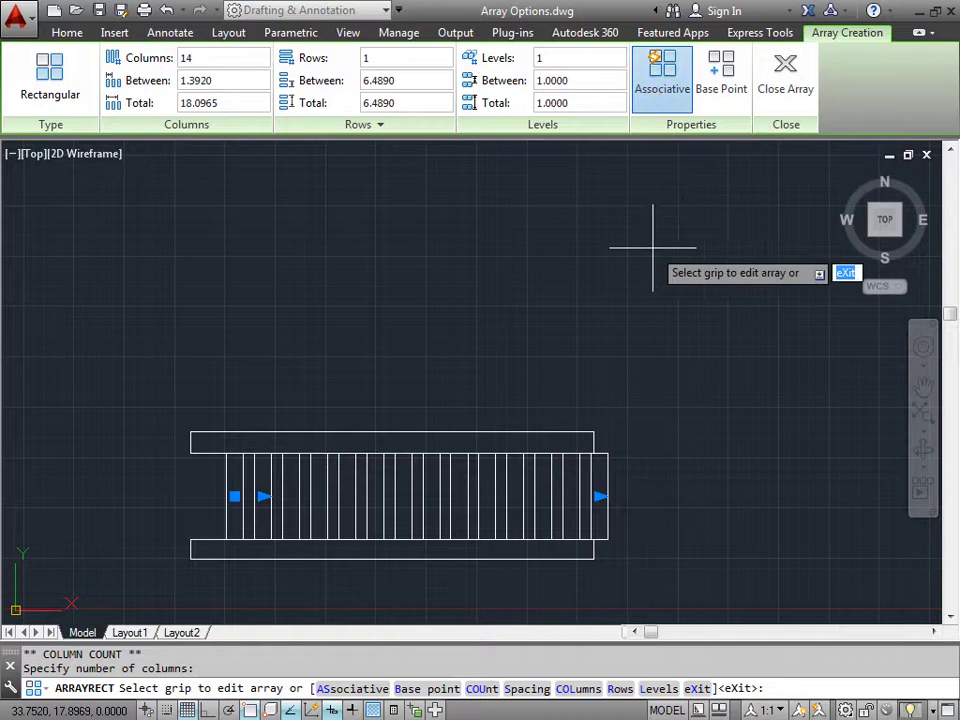
pyautogui.click(670, 88)
pyautogui.click(658, 95)
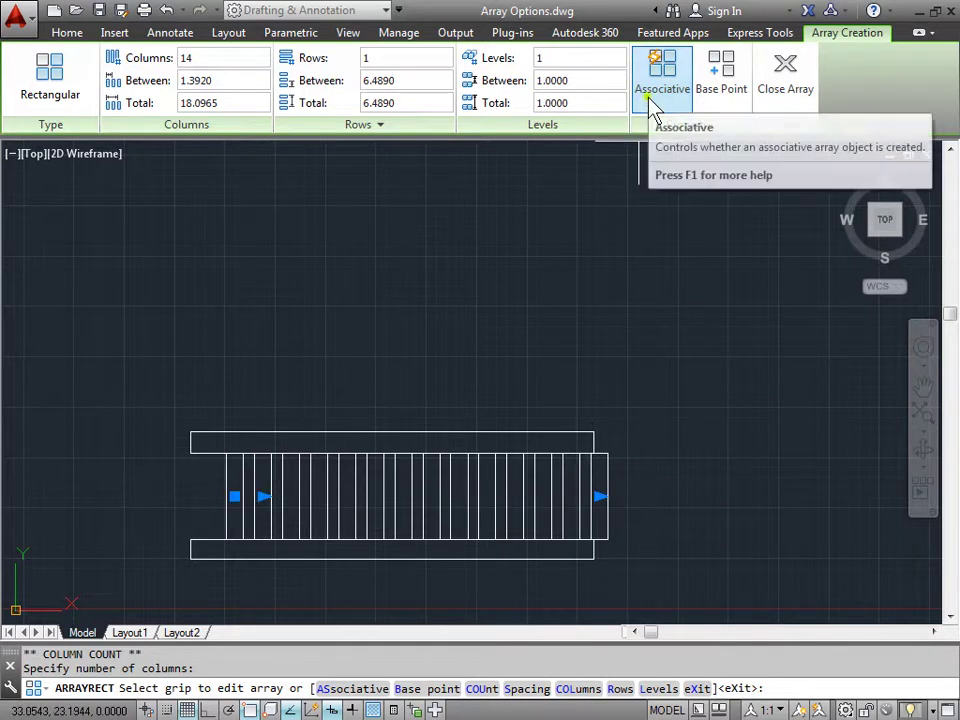
pyautogui.click(794, 84)
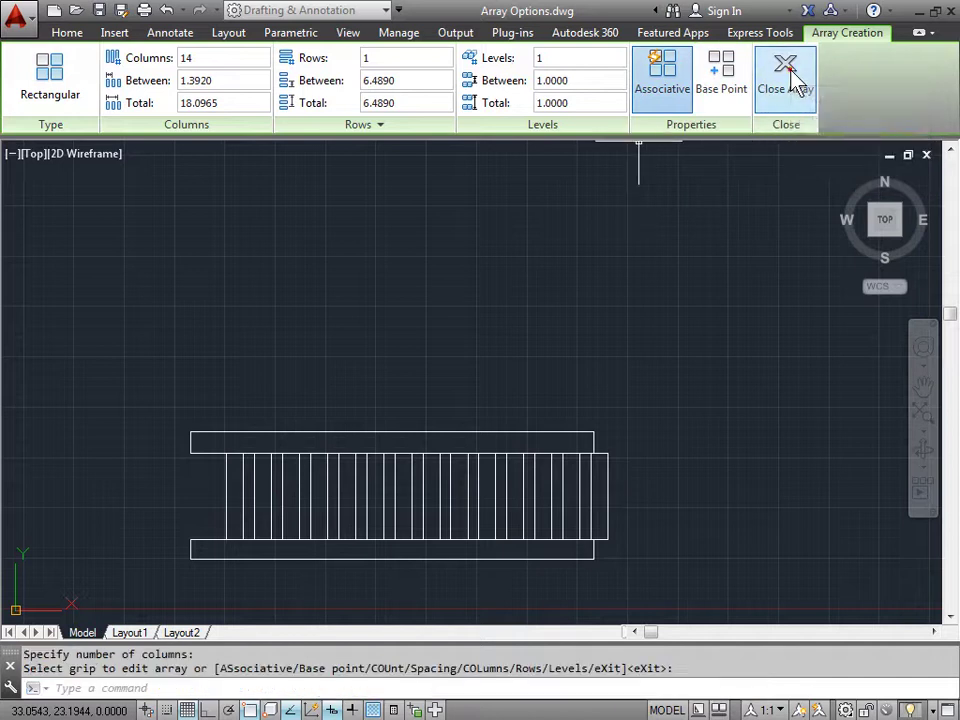
# Step: Select the finished bar array to examine its editing options, and exit array editing without changes
pyautogui.moveTo(778, 85)
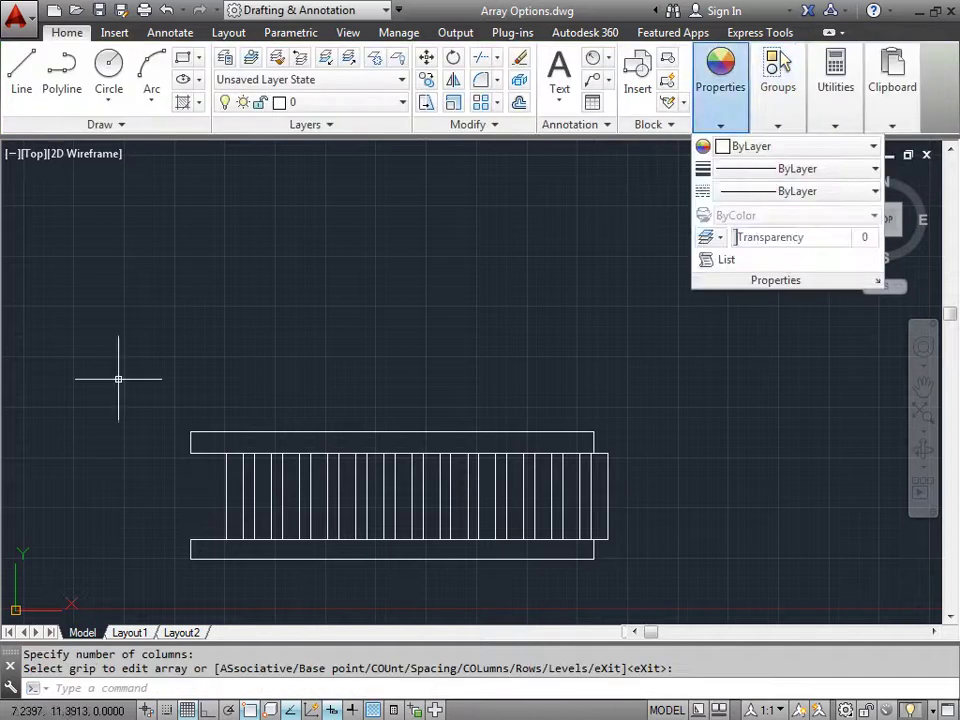
pyautogui.click(607, 487)
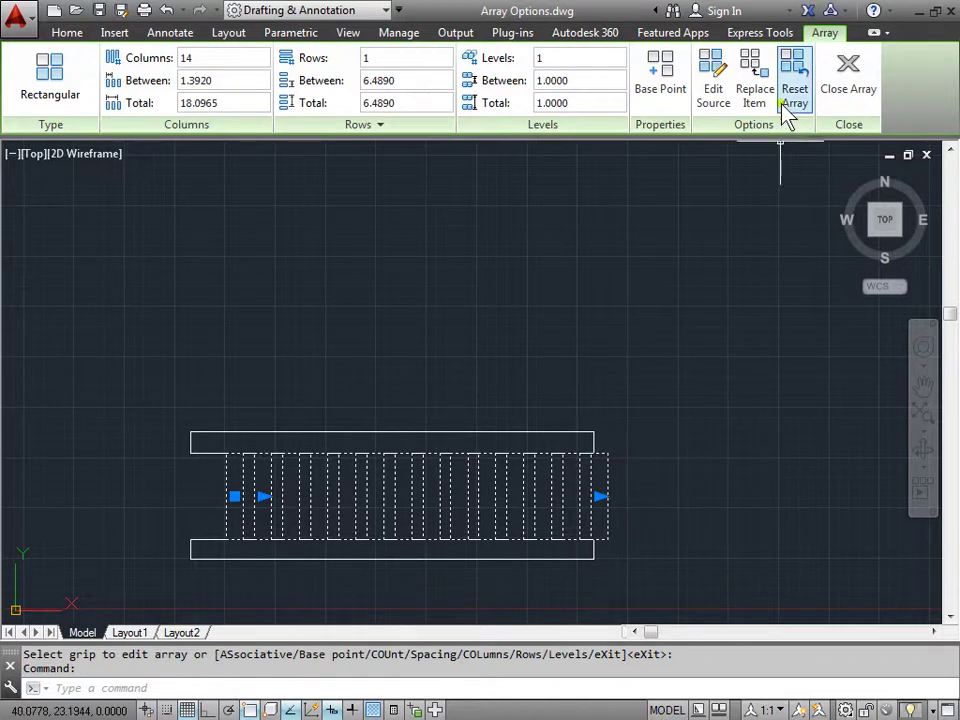
pyautogui.click(845, 85)
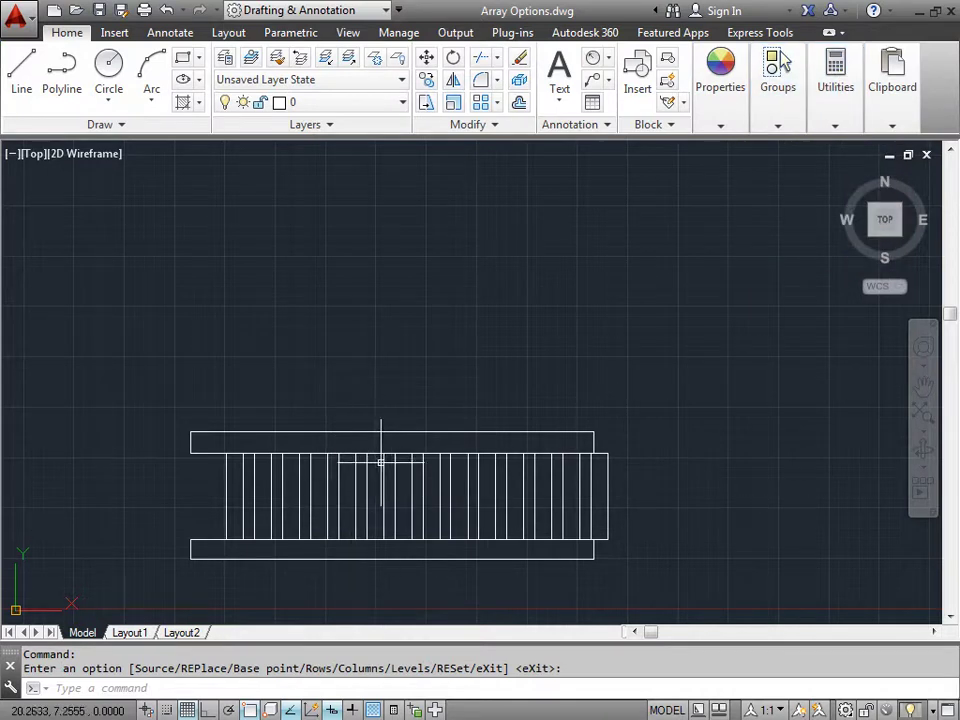
# Step: Move the bar array left by the lower-left corner of its first bar so it fits within both rails
pyautogui.click(426, 58)
pyautogui.click(226, 476)
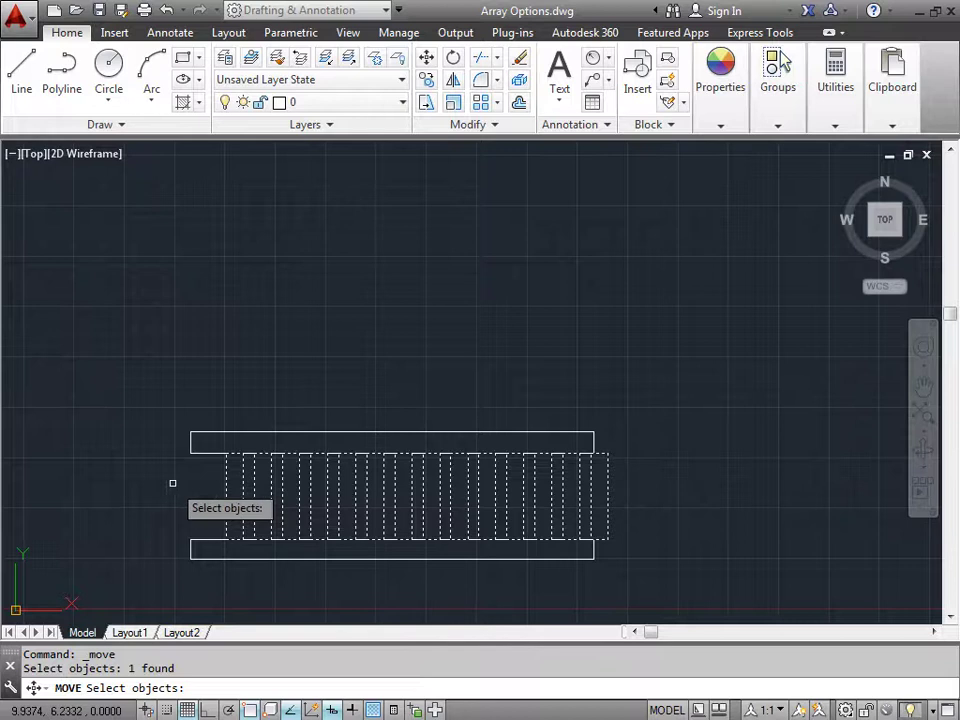
pyautogui.press('Return')
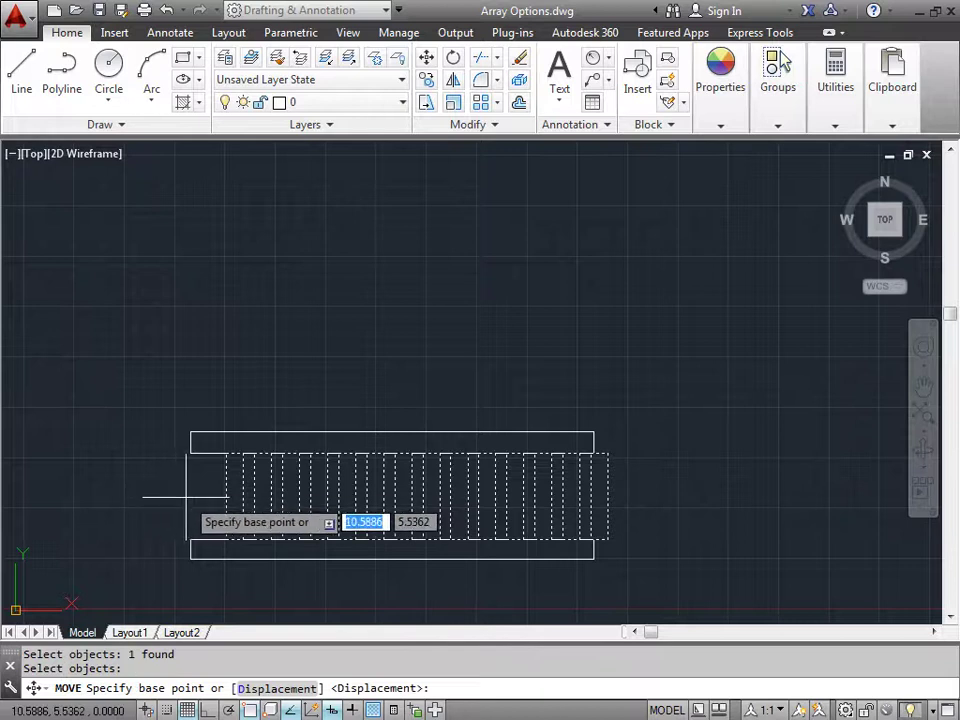
pyautogui.click(225, 541)
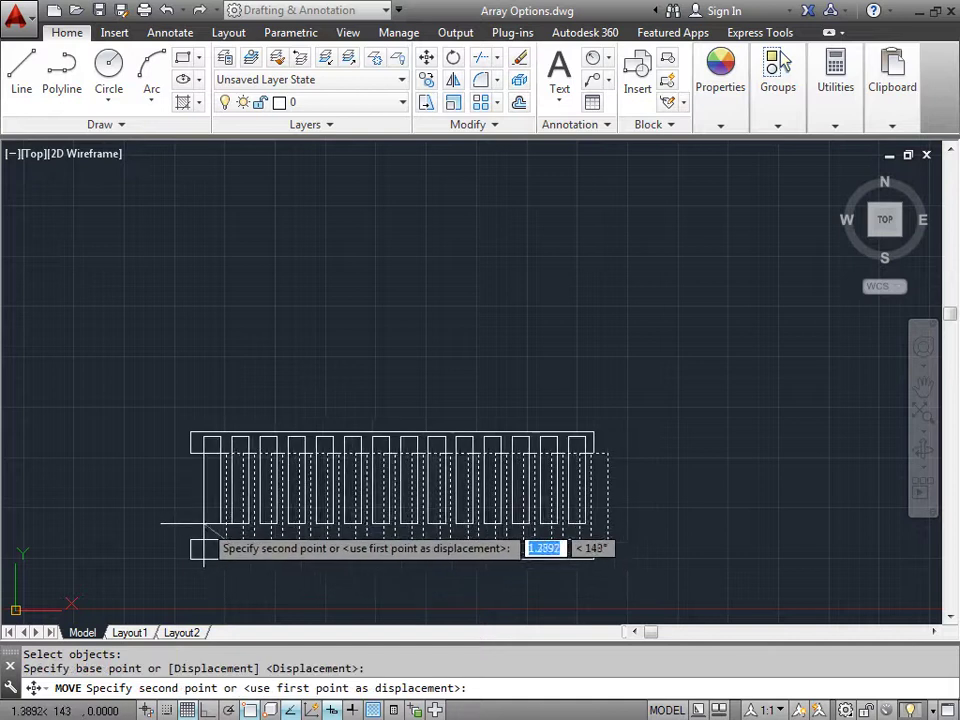
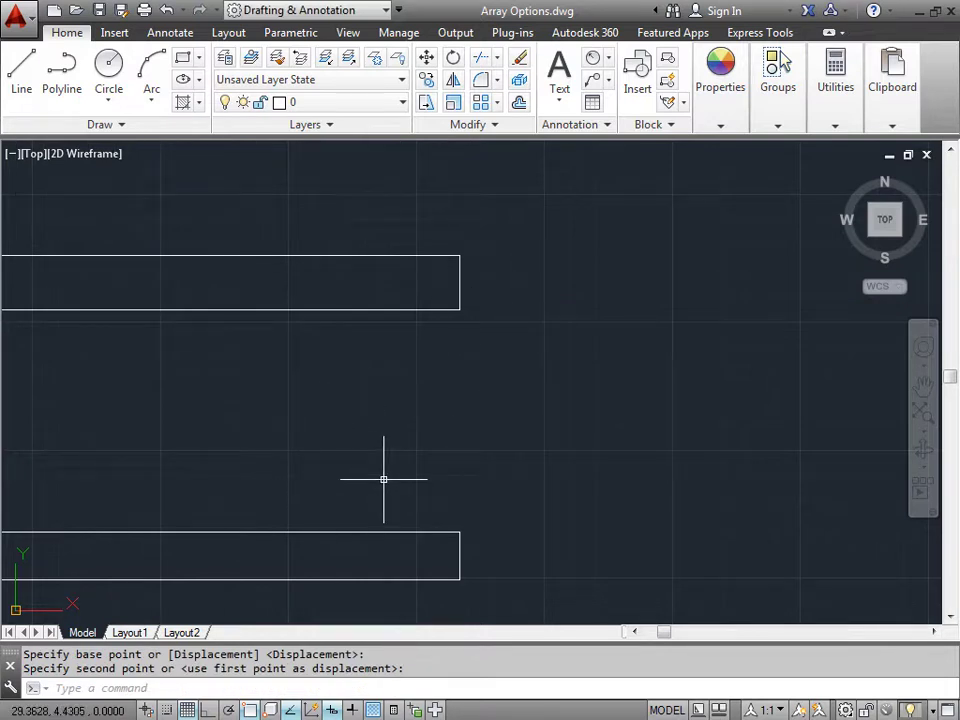
# Step: Undo the view changes and the last move that took the bar array away from the rails
pyautogui.scroll(-4, 383, 479)
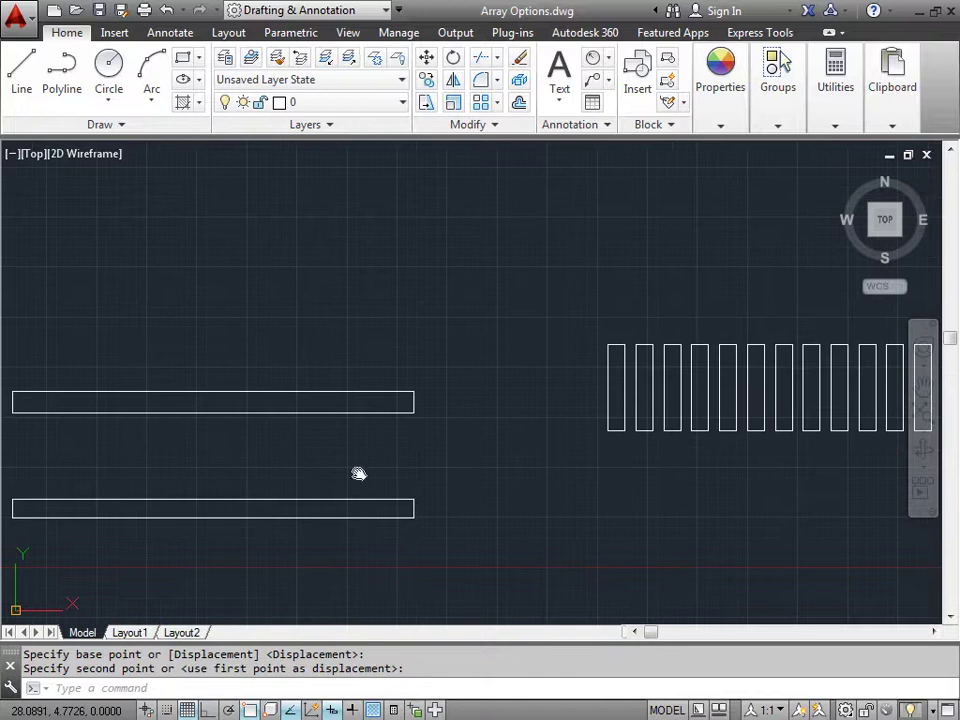
pyautogui.moveTo(359, 474); pyautogui.dragTo(370, 468, button='middle')
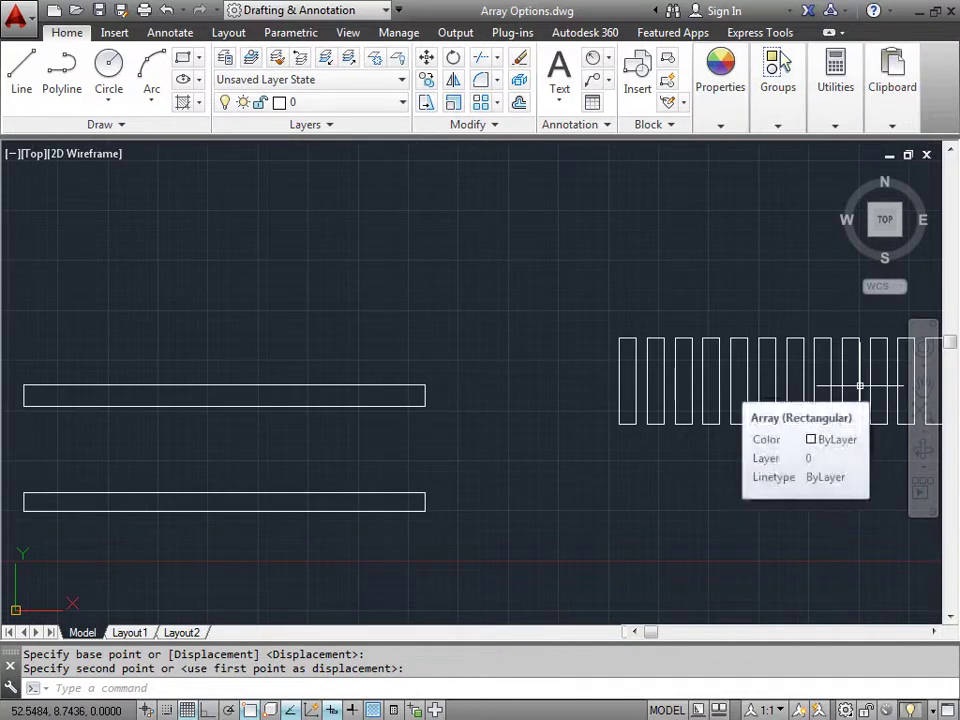
pyautogui.click(167, 10)
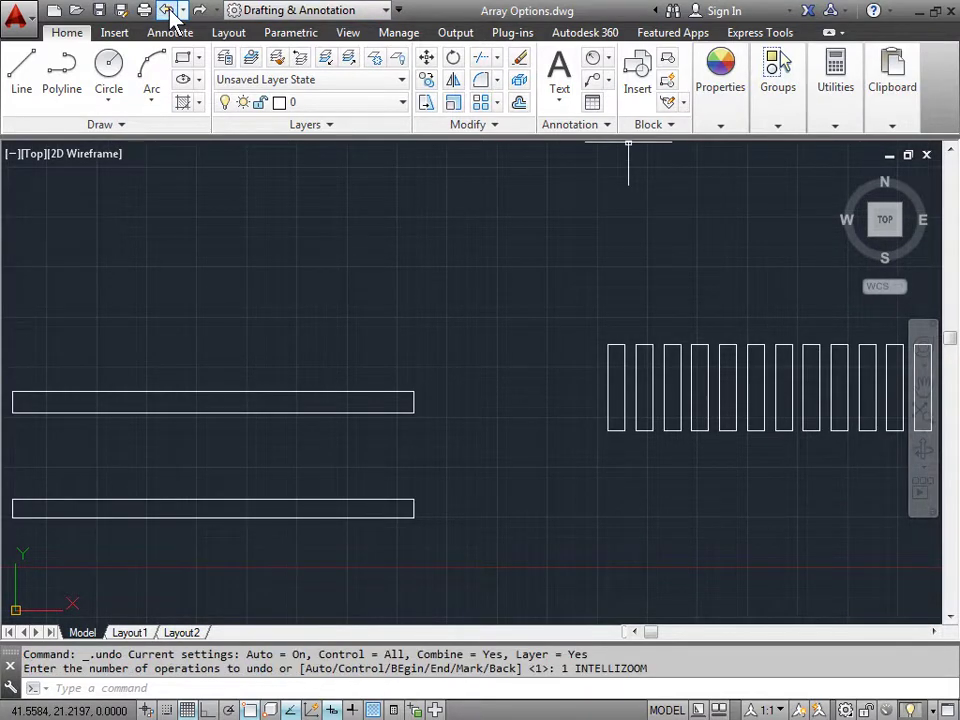
pyautogui.click(167, 10)
pyautogui.click(167, 10)
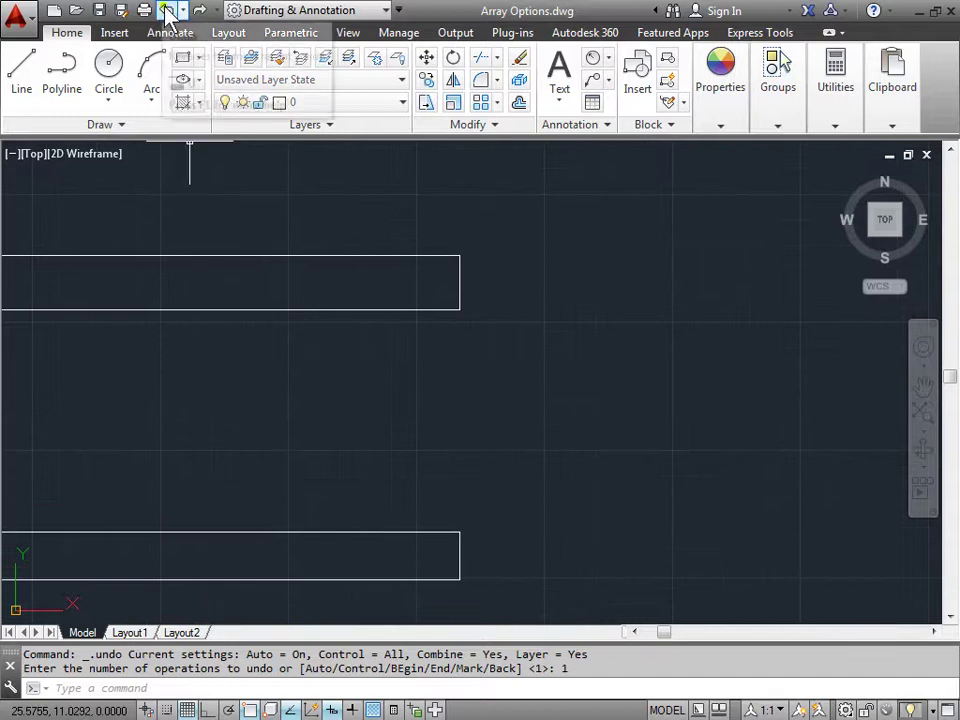
pyautogui.click(167, 10)
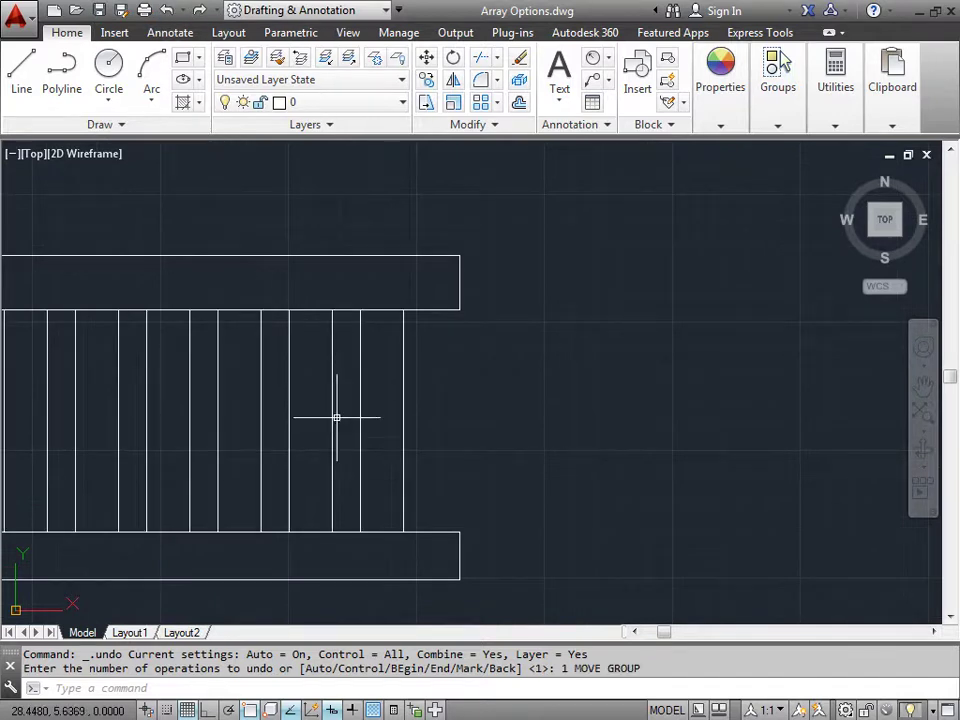
# Step: Move the bar array by its last bar's lower-right corner to midway between that corner and the lower rail's upper-right corner
pyautogui.click(426, 60)
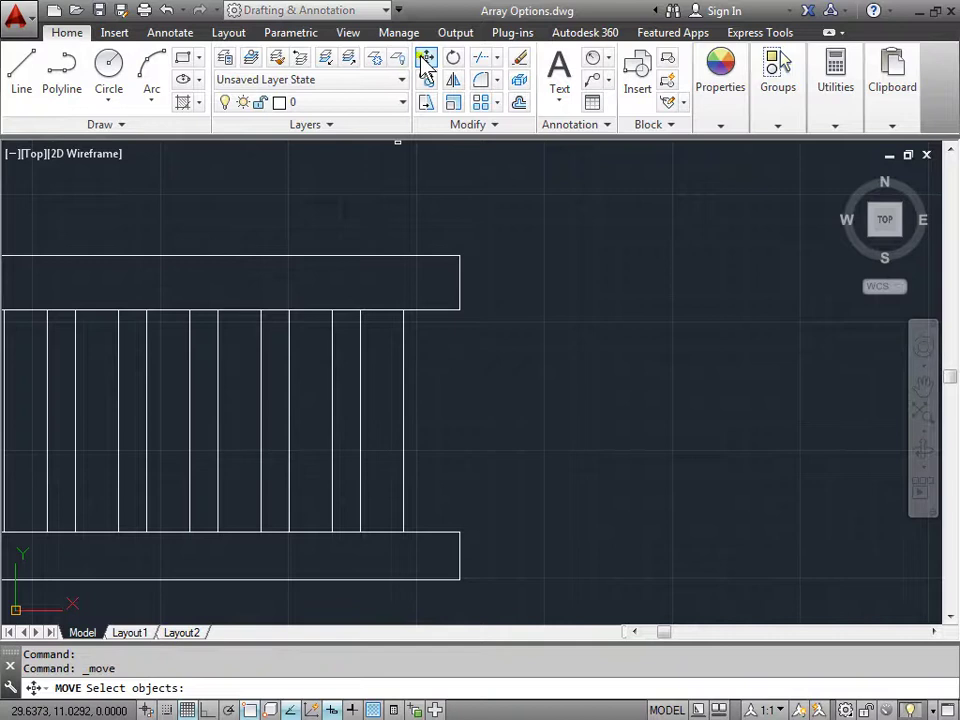
pyautogui.click(404, 375)
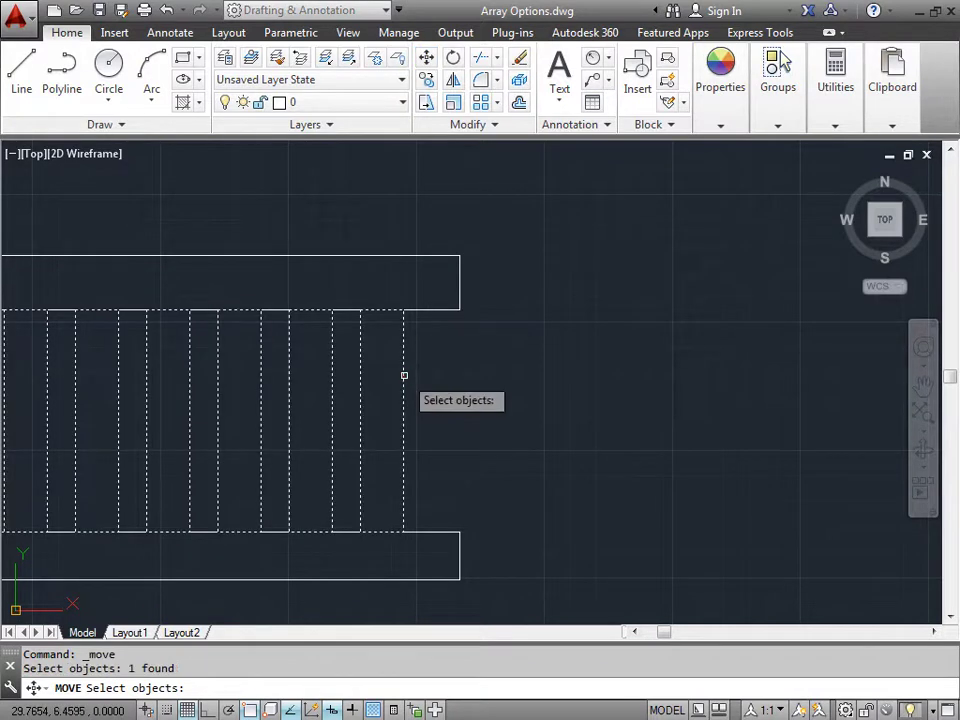
pyautogui.press('Return')
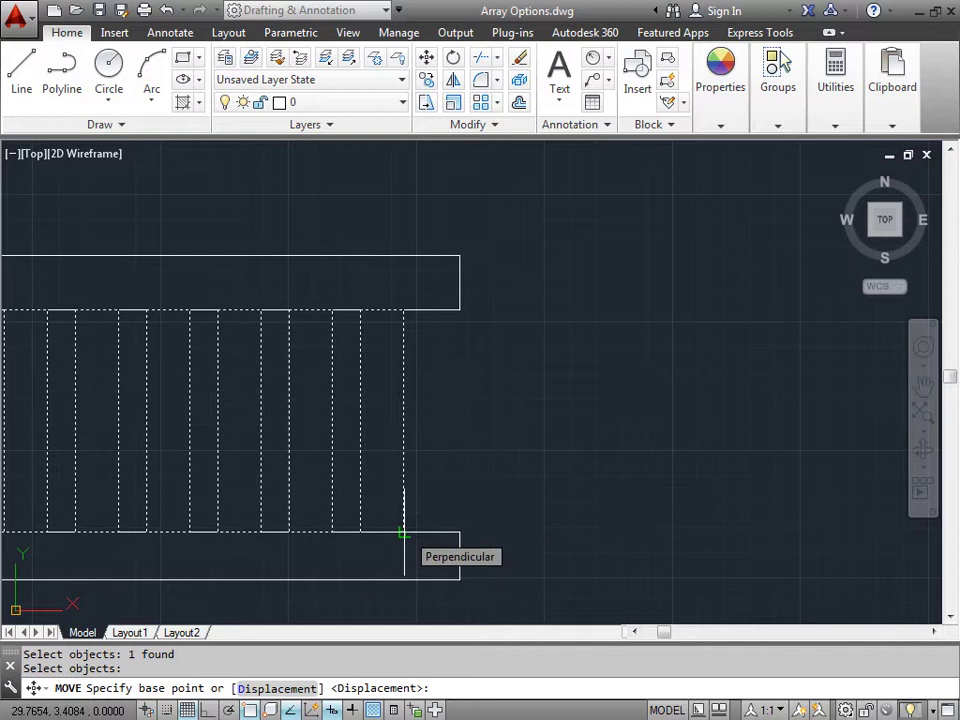
pyautogui.click(403, 533)
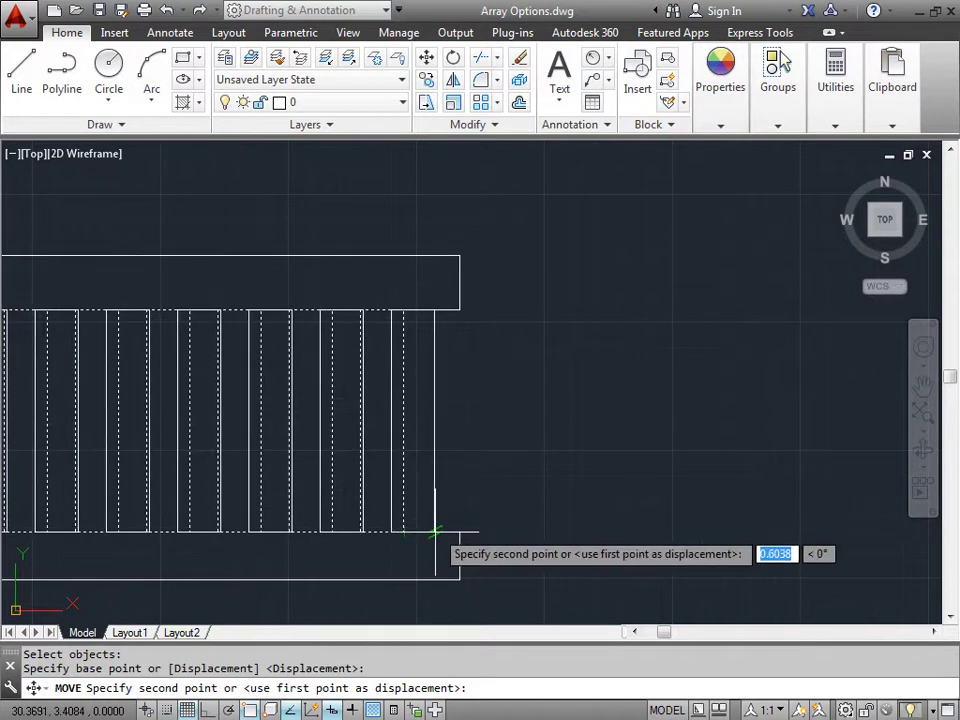
pyautogui.press('F8')
pyautogui.keyDown('shift'); pyautogui.rightClick(546, 341); pyautogui.keyUp('shift')
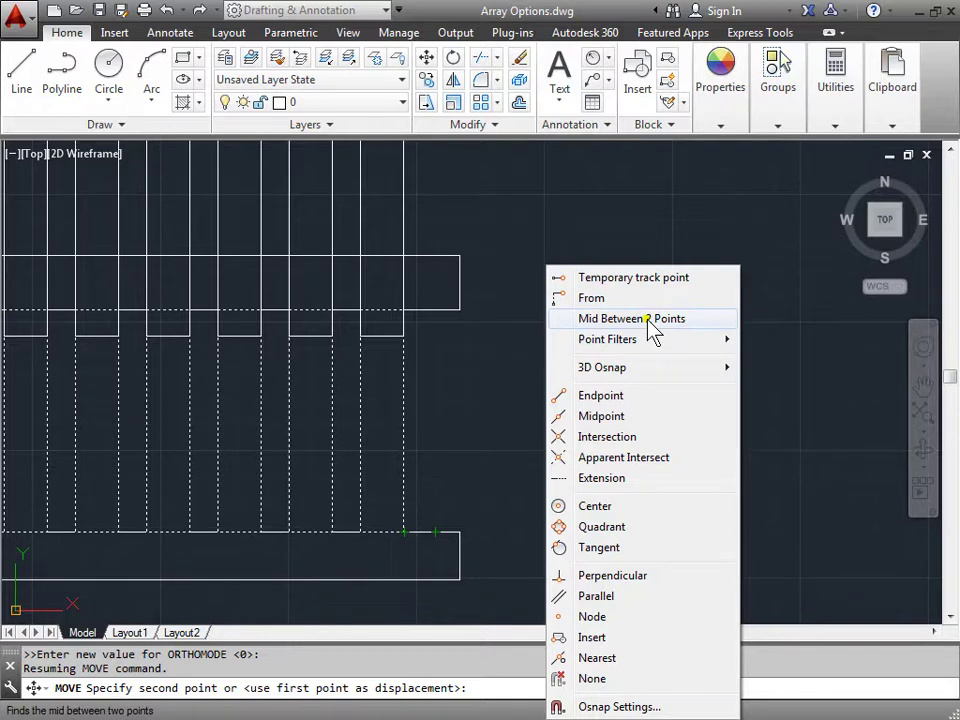
pyautogui.click(648, 318)
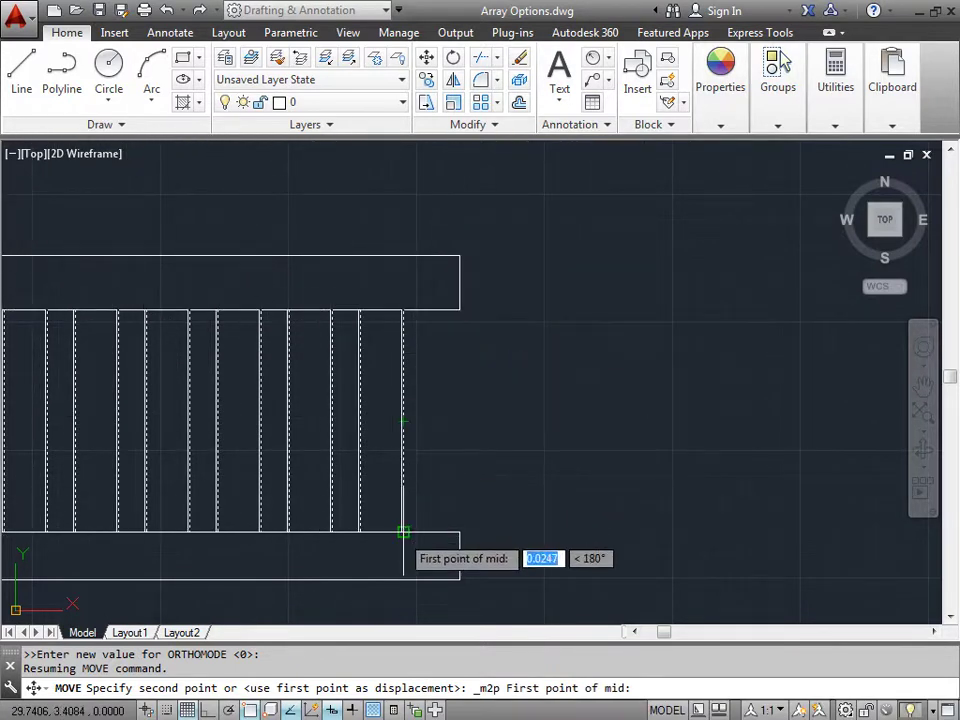
pyautogui.click(403, 532)
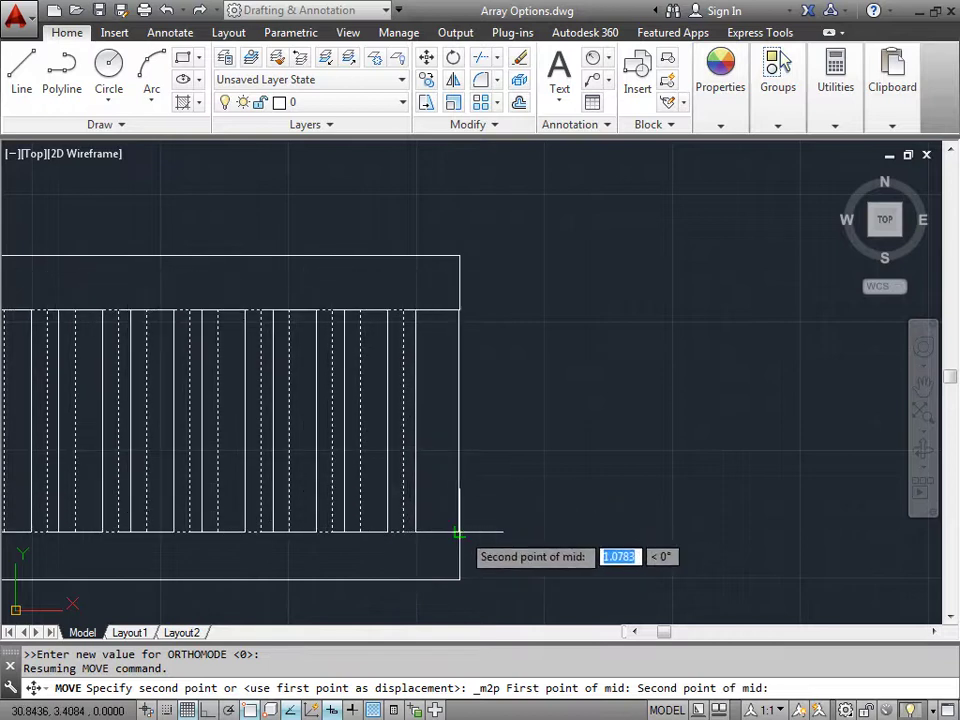
pyautogui.click(458, 532)
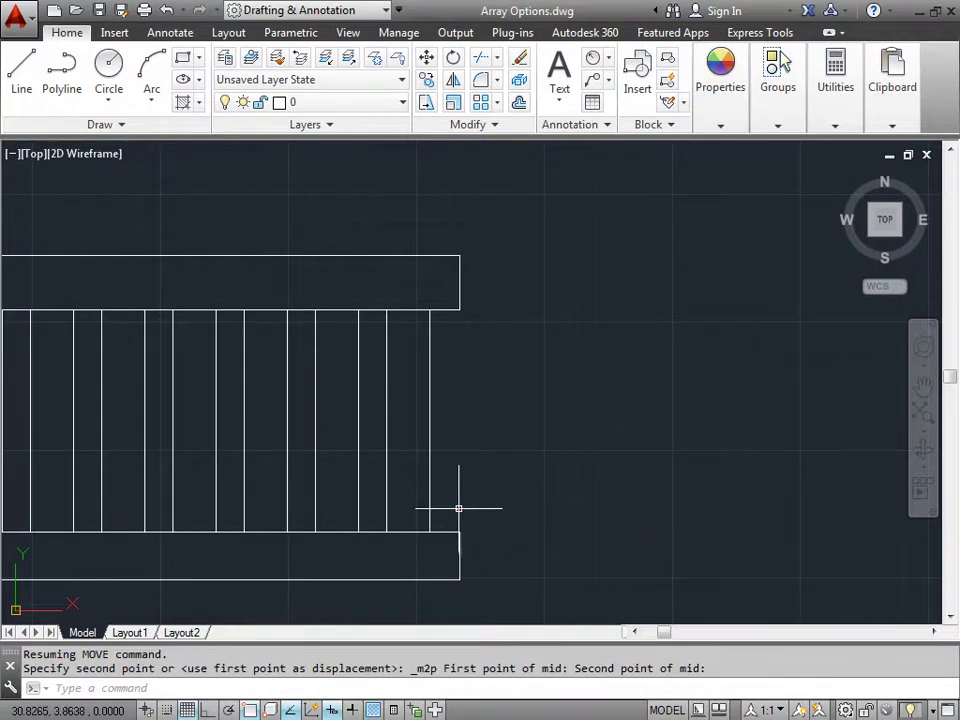
pyautogui.scroll(-2, 384, 436)
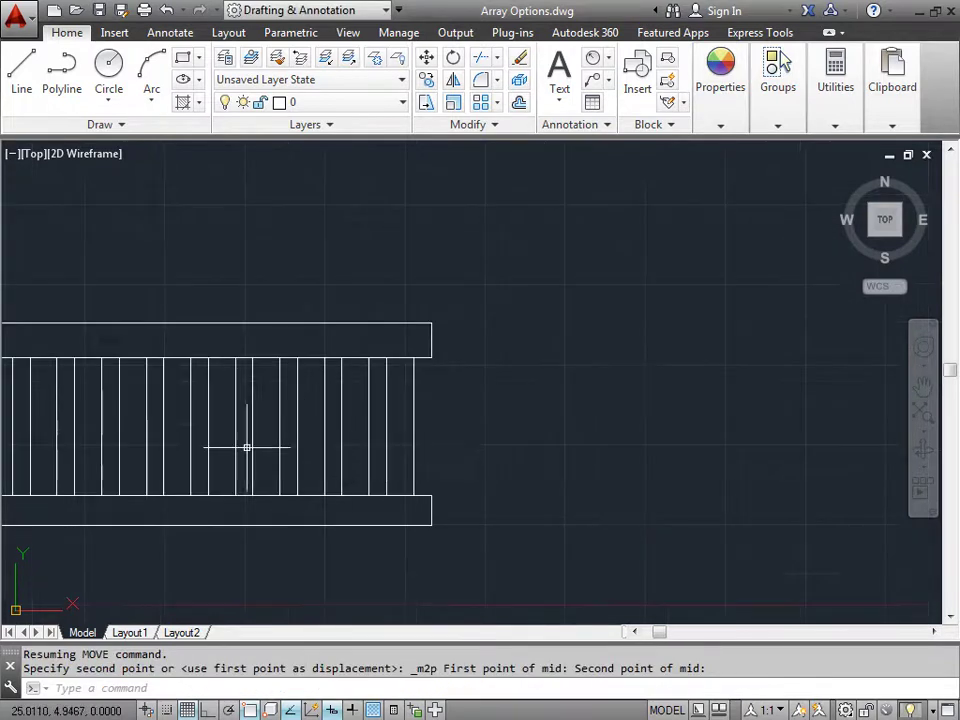
pyautogui.moveTo(247, 447)
pyautogui.mouseDown(button='middle')
pyautogui.moveTo(561, 439)
pyautogui.moveTo(544, 435)
pyautogui.mouseUp(button='middle')
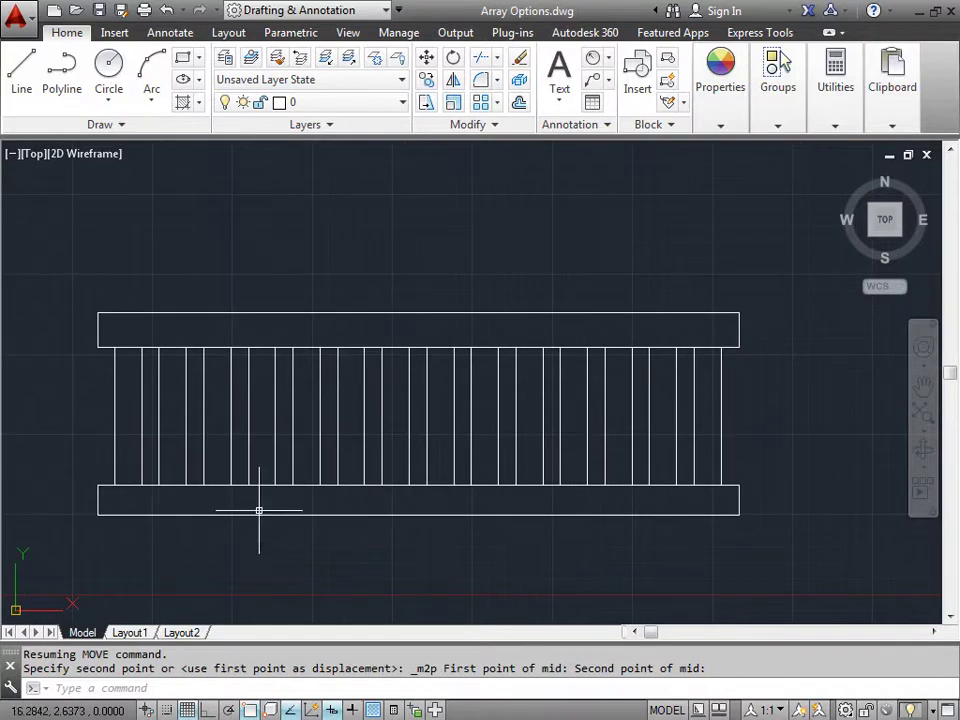
# Step: Increase the bar array's column count to 16 with its end grip
pyautogui.click(186, 405)
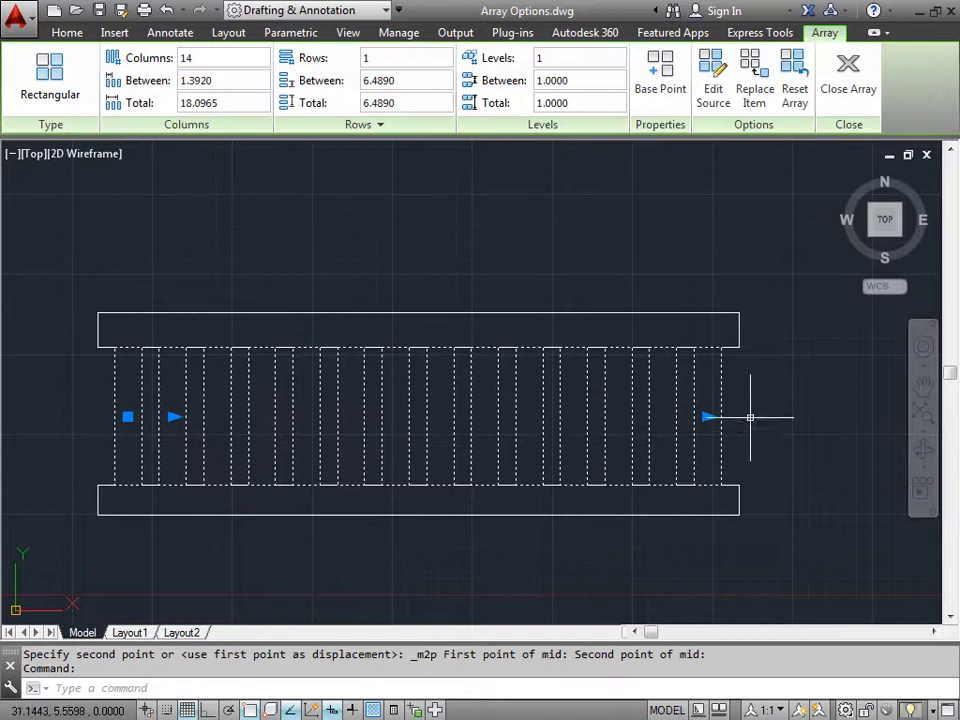
pyautogui.click(710, 417)
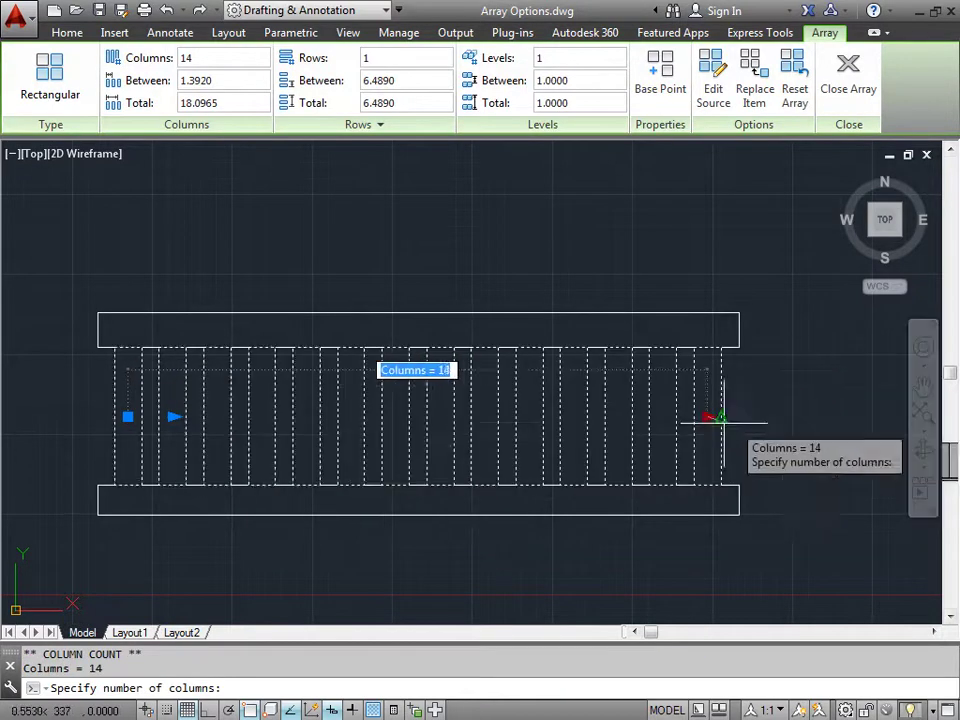
pyautogui.click(816, 420)
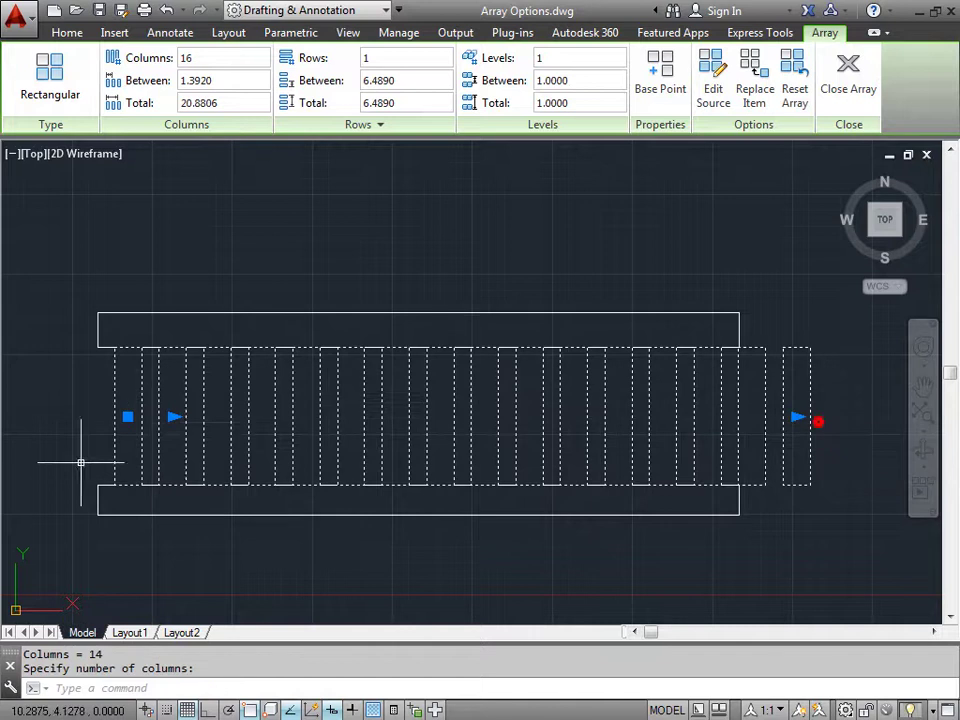
# Step: Reduce the bar array's column spacing to about 0.97 using the spacing grip
pyautogui.click(180, 423)
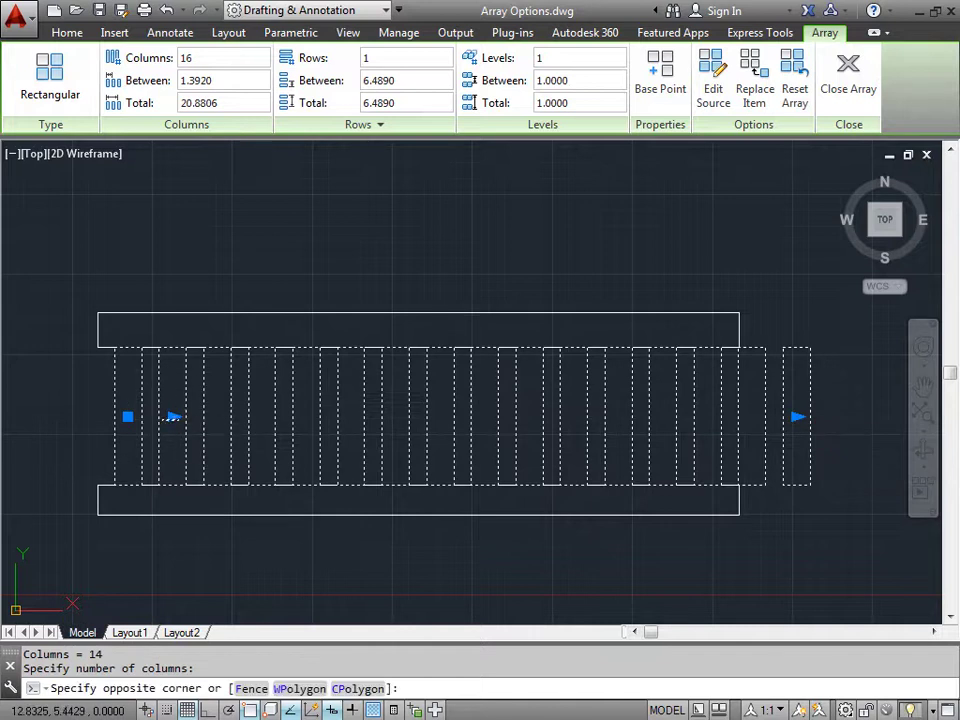
pyautogui.click(172, 417)
pyautogui.click(173, 418)
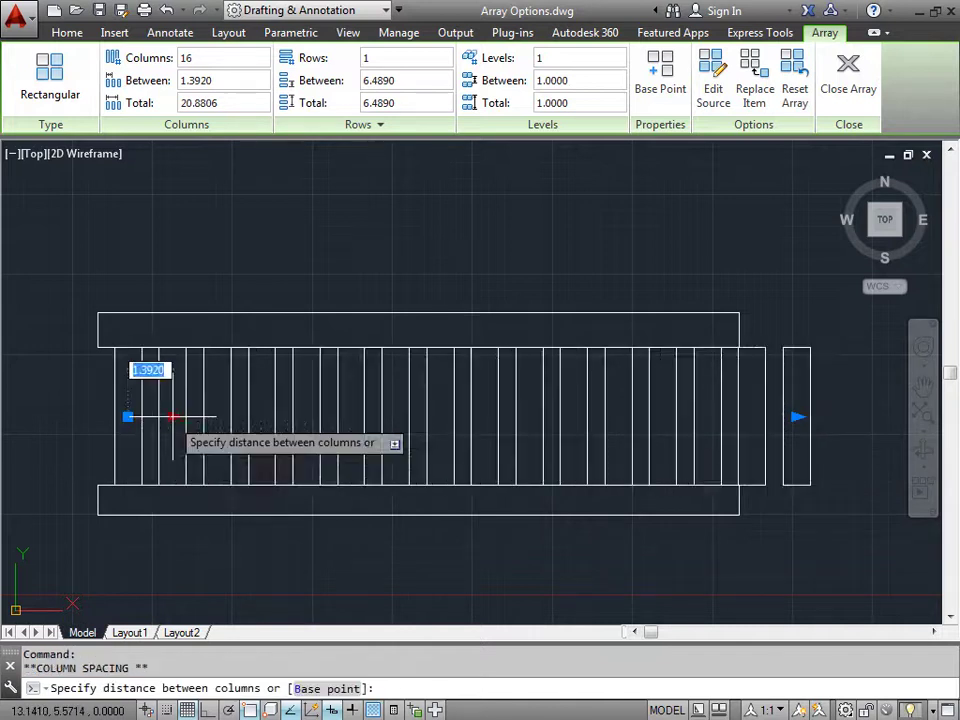
pyautogui.click(158, 417)
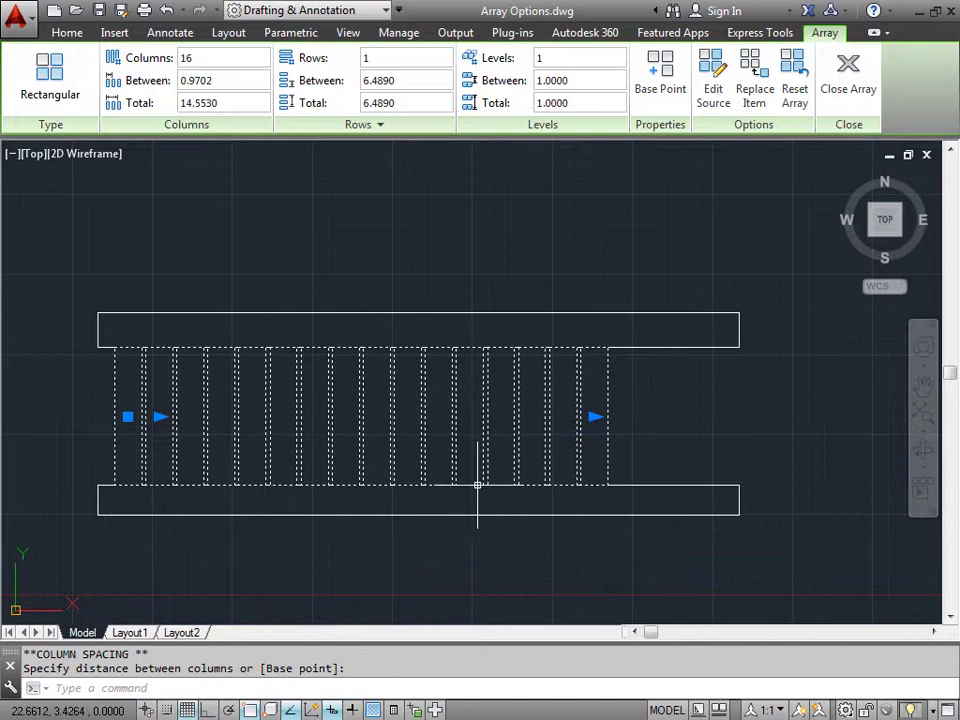
pyautogui.write('m')
pyautogui.press('Return')
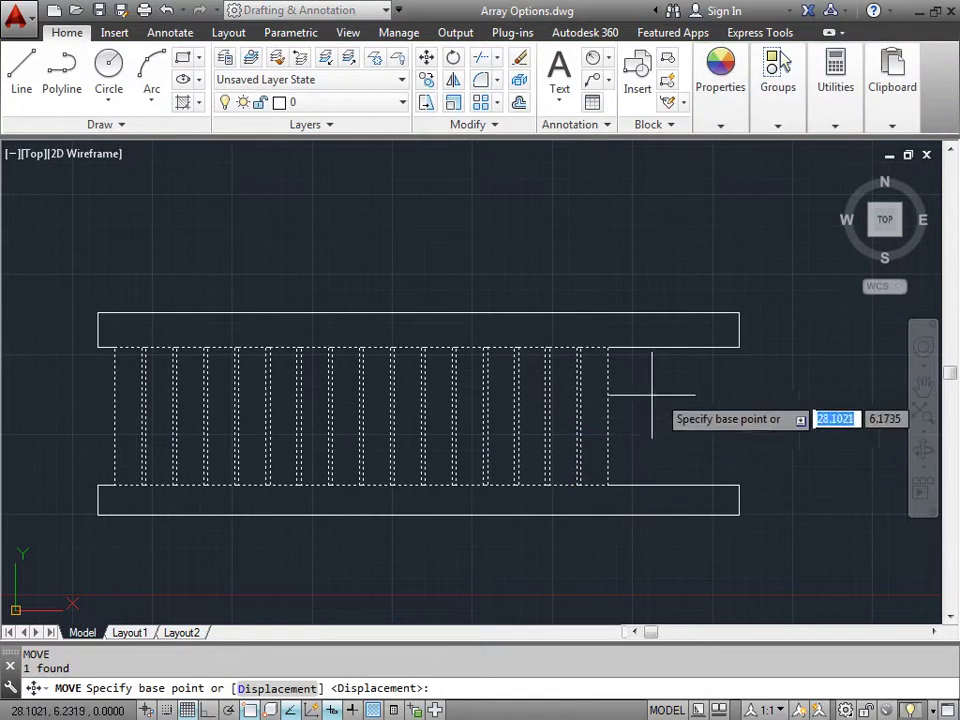
pyautogui.press('Escape')
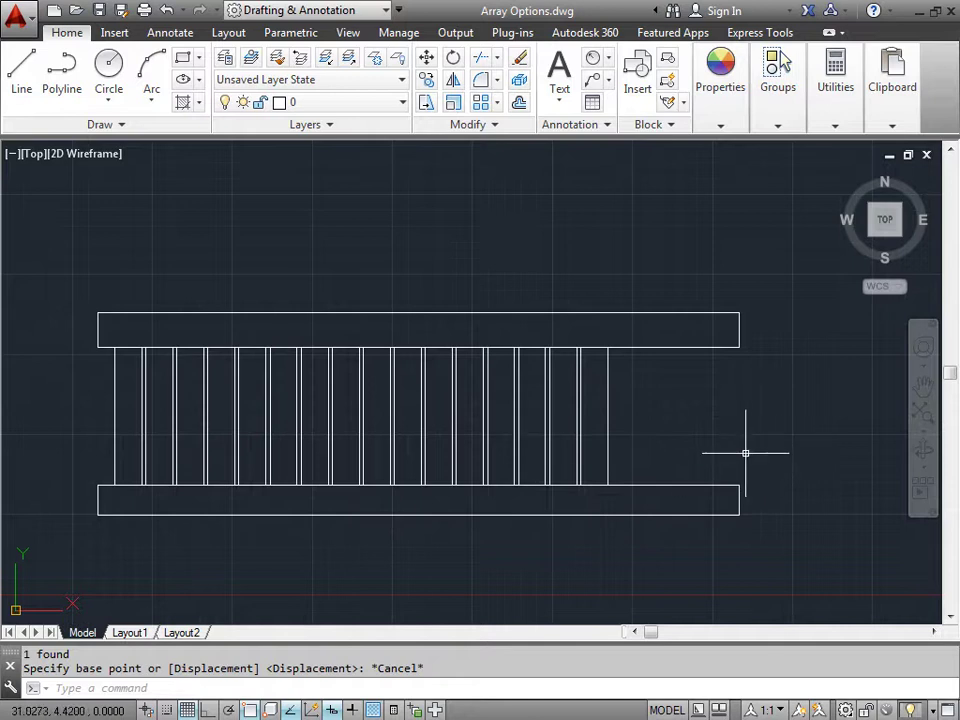
# Step: Create a polar array of the slanted blade around the center of the circle
pyautogui.scroll(-3, 658, 431)
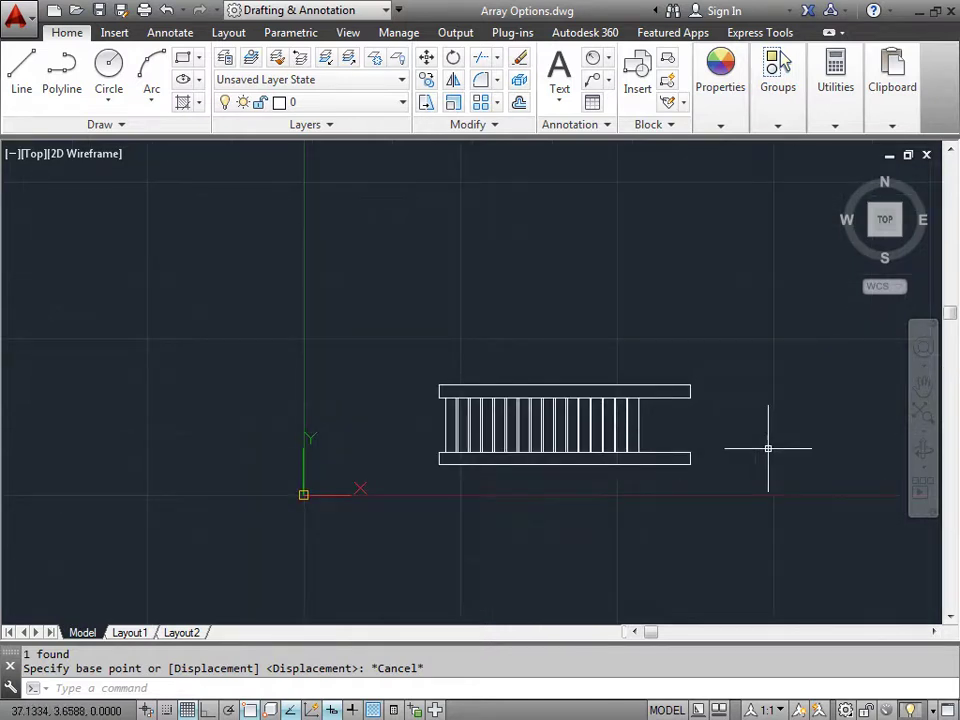
pyautogui.click(496, 104)
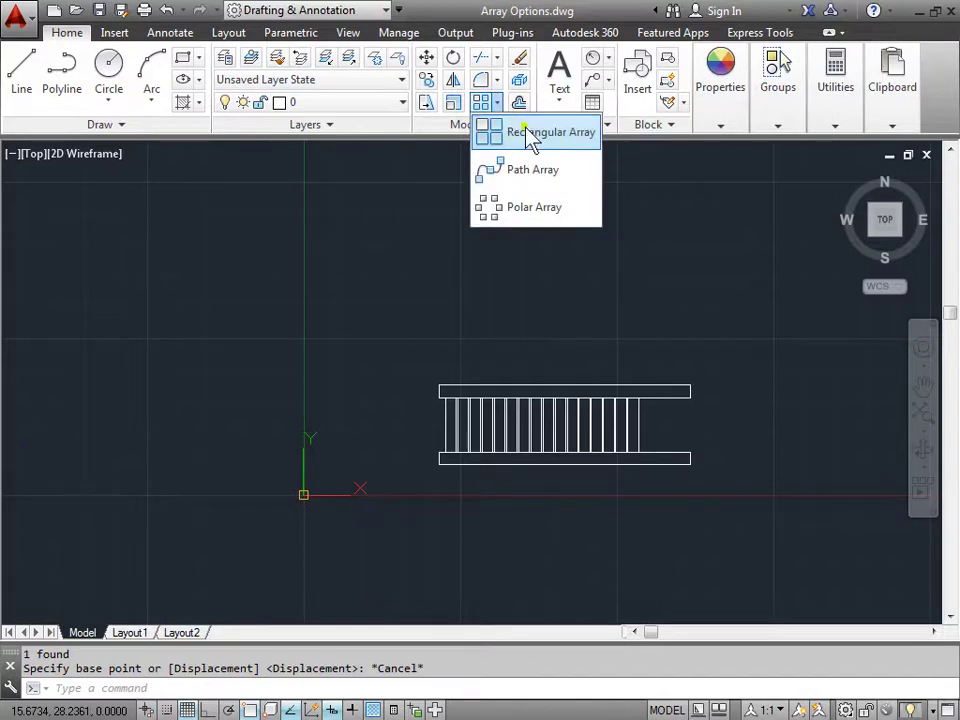
pyautogui.click(520, 198)
pyautogui.moveTo(821, 411); pyautogui.dragTo(274, 384, button='middle')
pyautogui.moveTo(767, 388)
pyautogui.mouseDown(button='middle')
pyautogui.moveTo(621, 401)
pyautogui.moveTo(277, 466)
pyautogui.mouseUp(button='middle')
pyautogui.scroll(5, 362, 397)
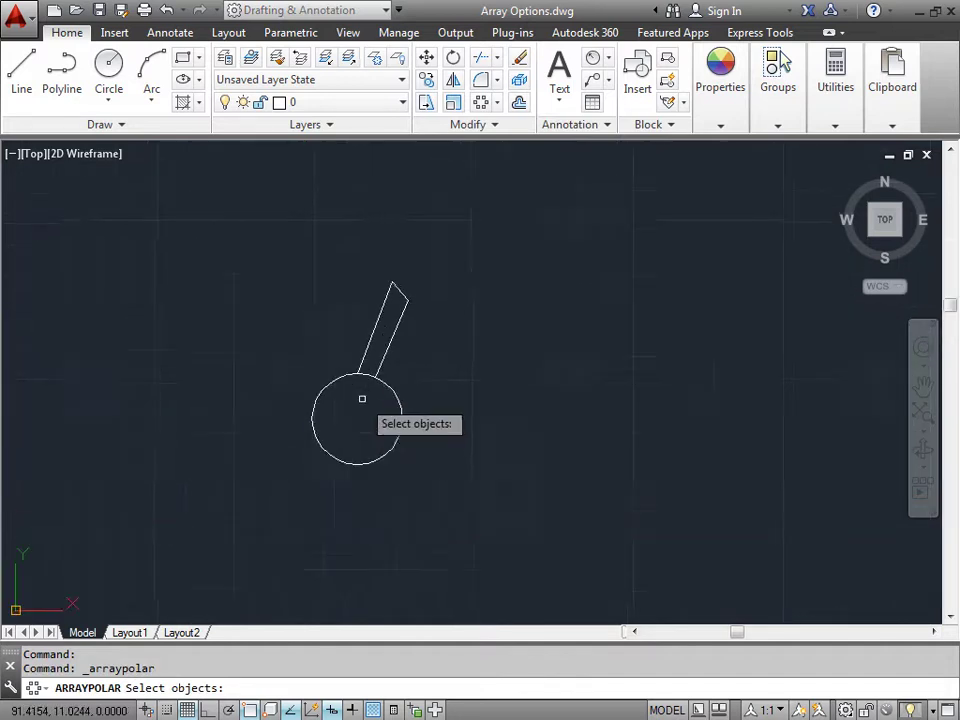
pyautogui.moveTo(349, 403)
pyautogui.mouseDown(button='middle')
pyautogui.moveTo(470, 426)
pyautogui.moveTo(463, 422)
pyautogui.mouseUp(button='middle')
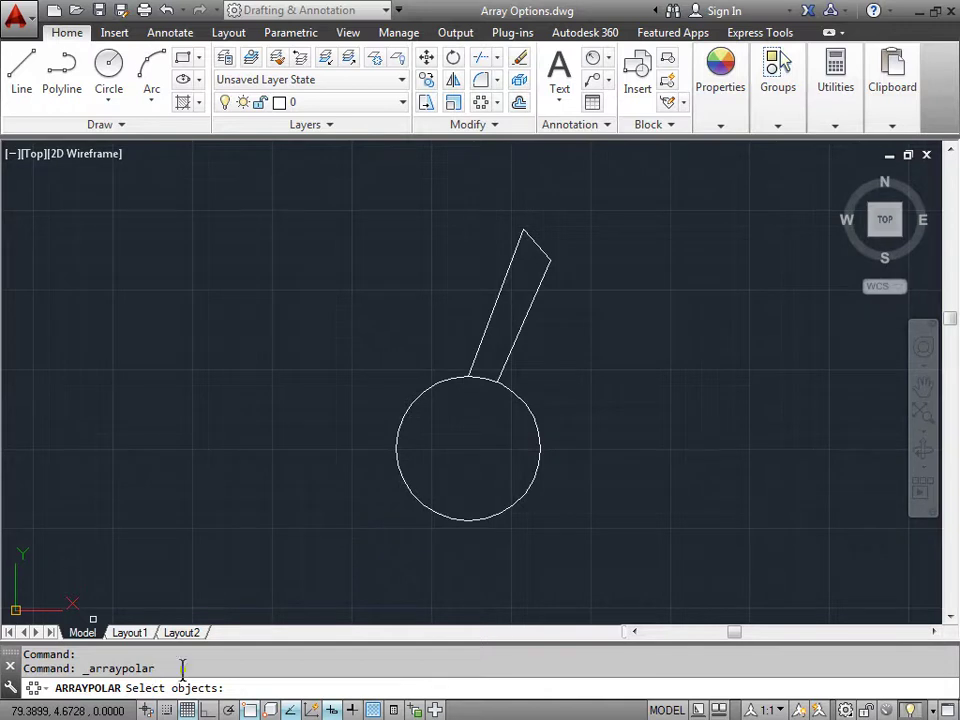
pyautogui.click(546, 253)
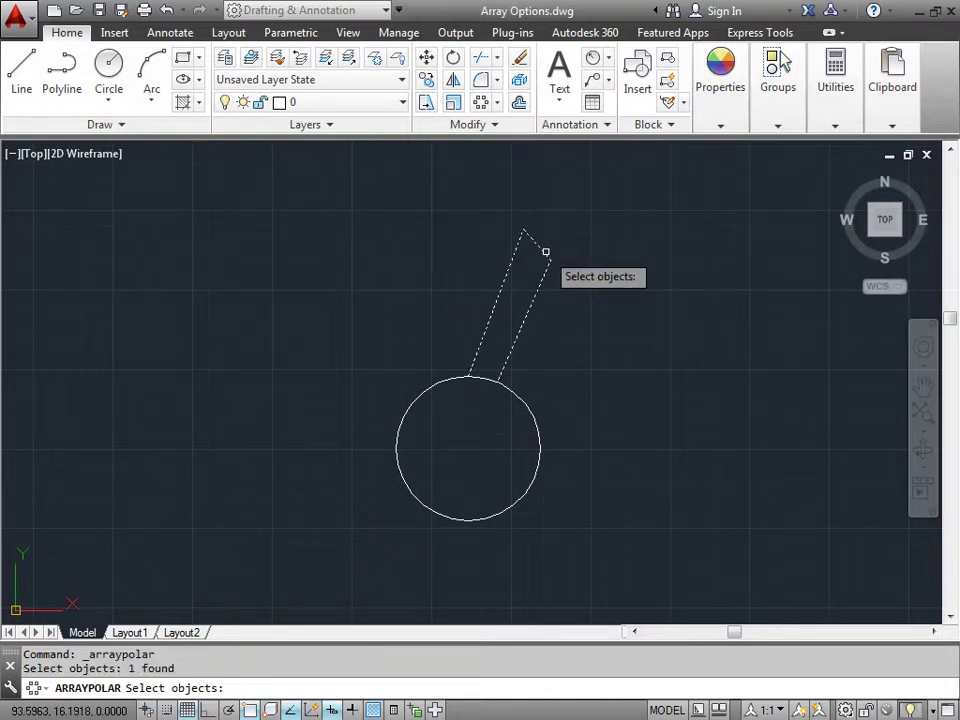
pyautogui.press('Return')
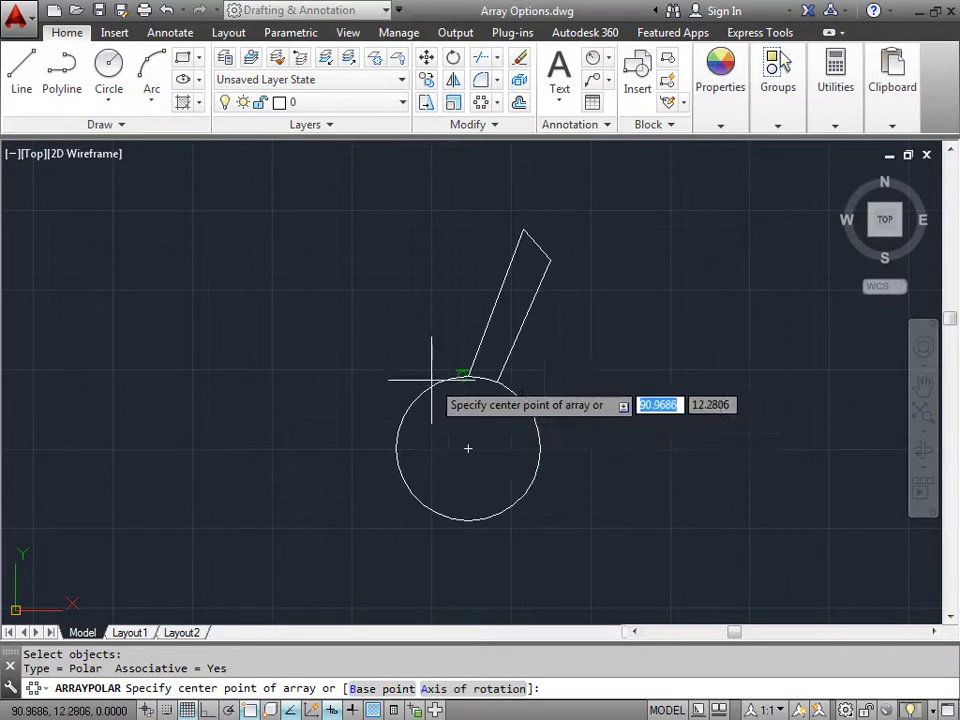
pyautogui.click(468, 449)
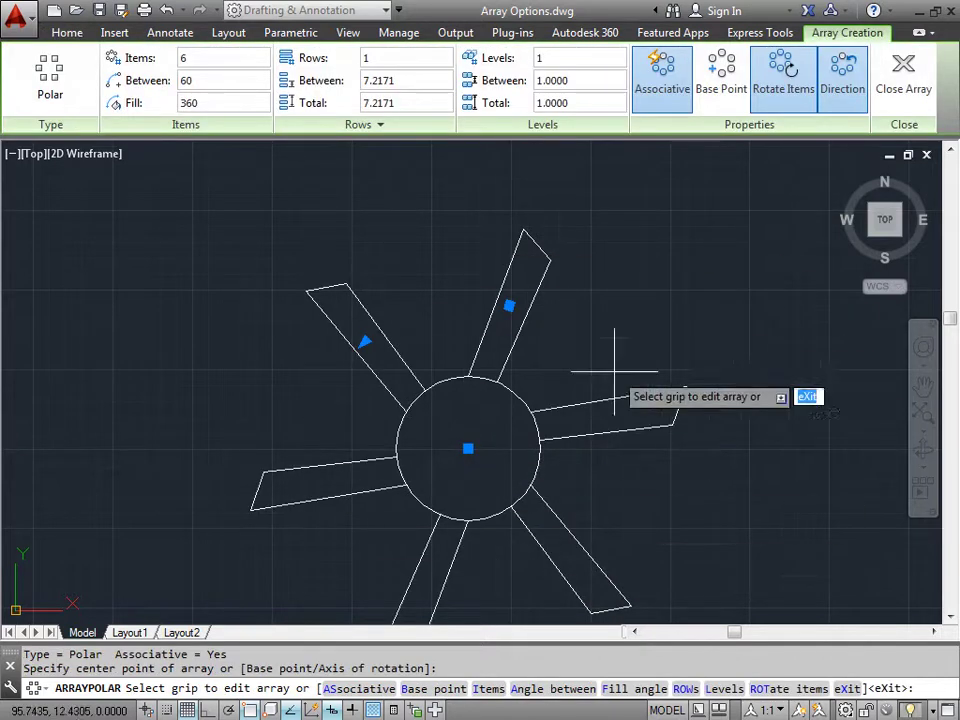
# Step: Try reversing and restoring the polar array's direction and adjusting the angle between the blades with the grip
pyautogui.moveTo(336, 408); pyautogui.dragTo(317, 364, button='middle')
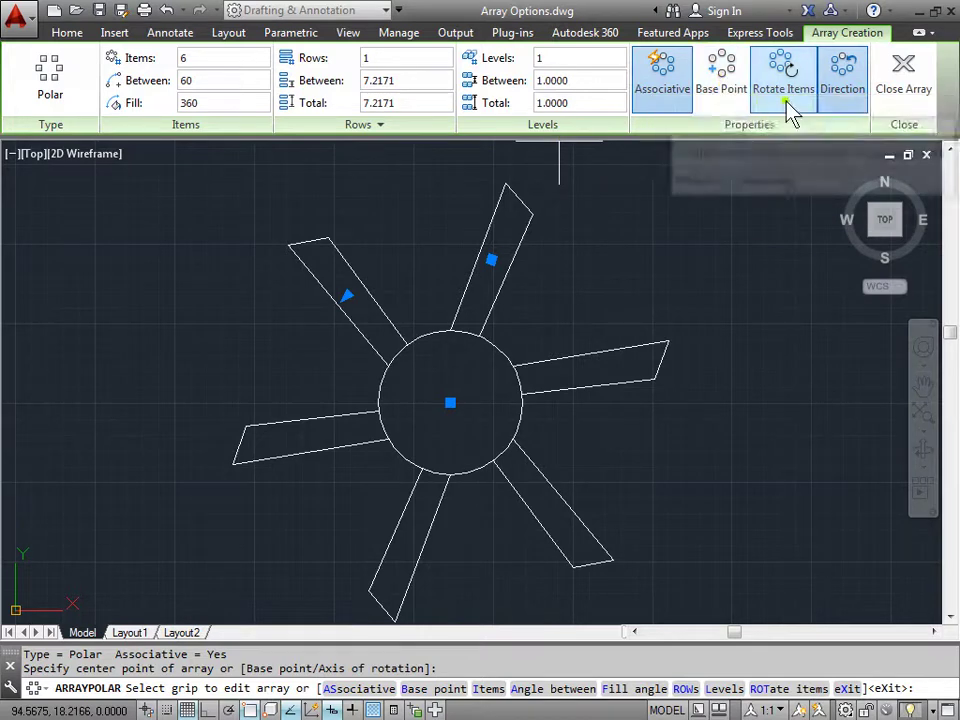
pyautogui.click(845, 84)
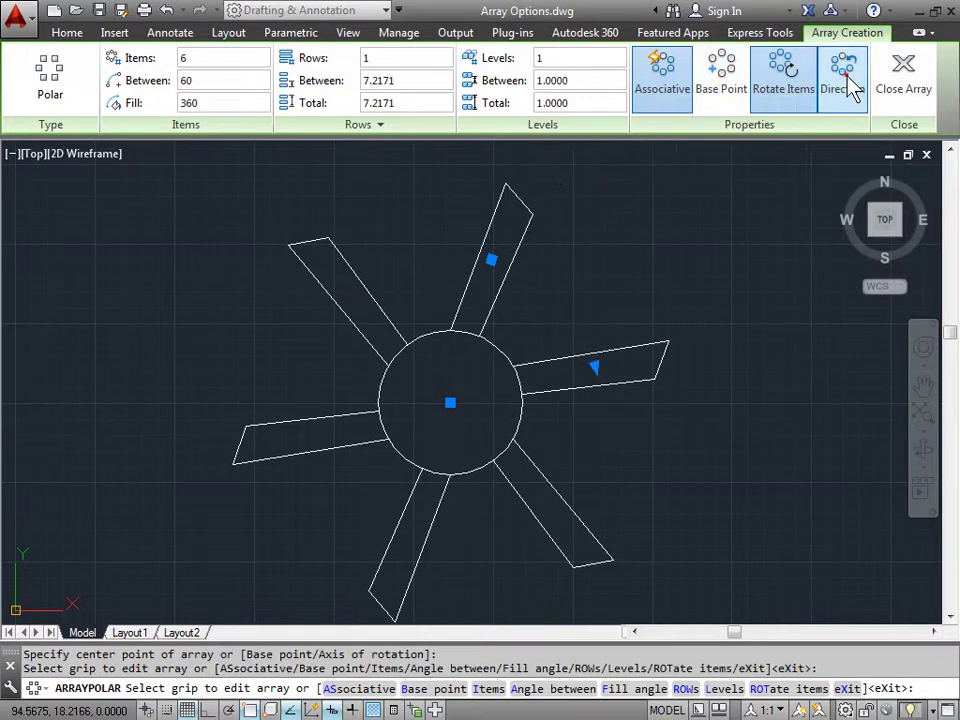
pyautogui.click(850, 86)
pyautogui.click(850, 86)
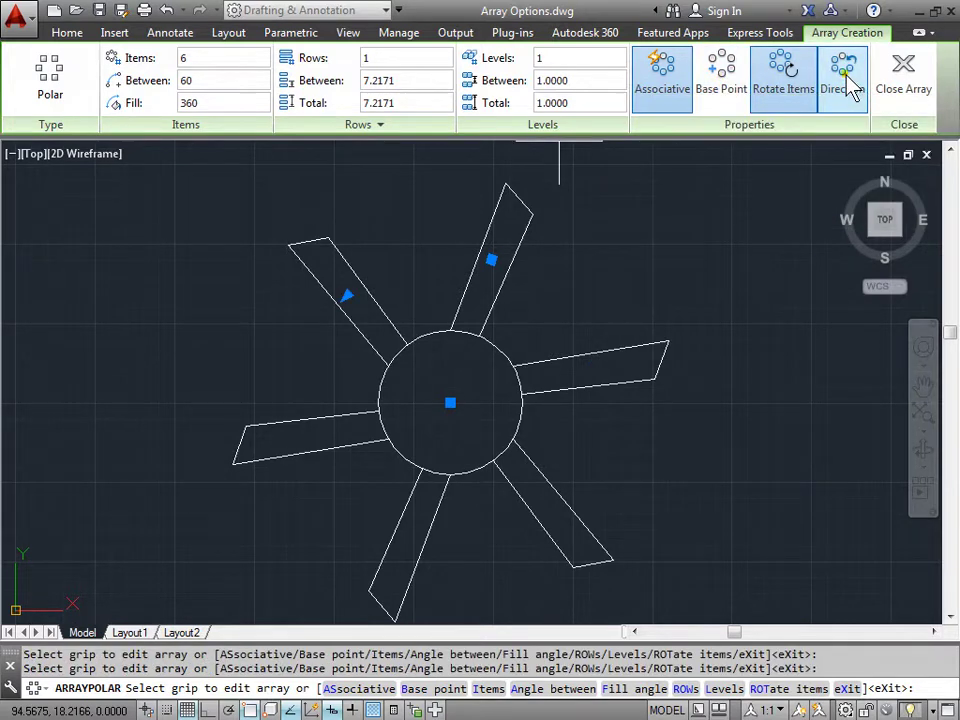
pyautogui.click(346, 296)
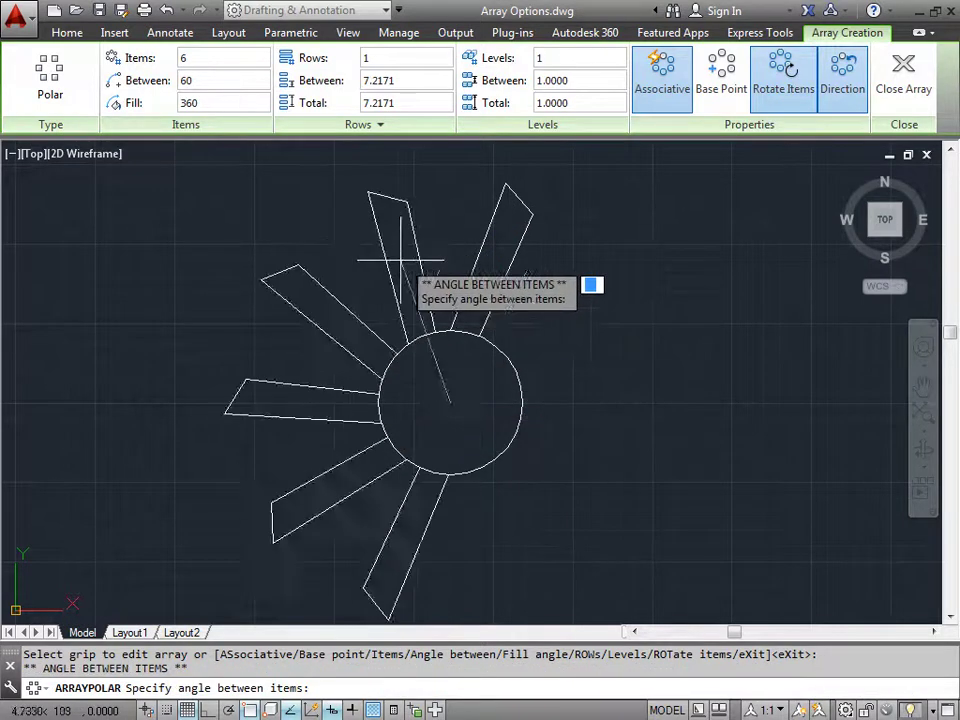
pyautogui.click(349, 394)
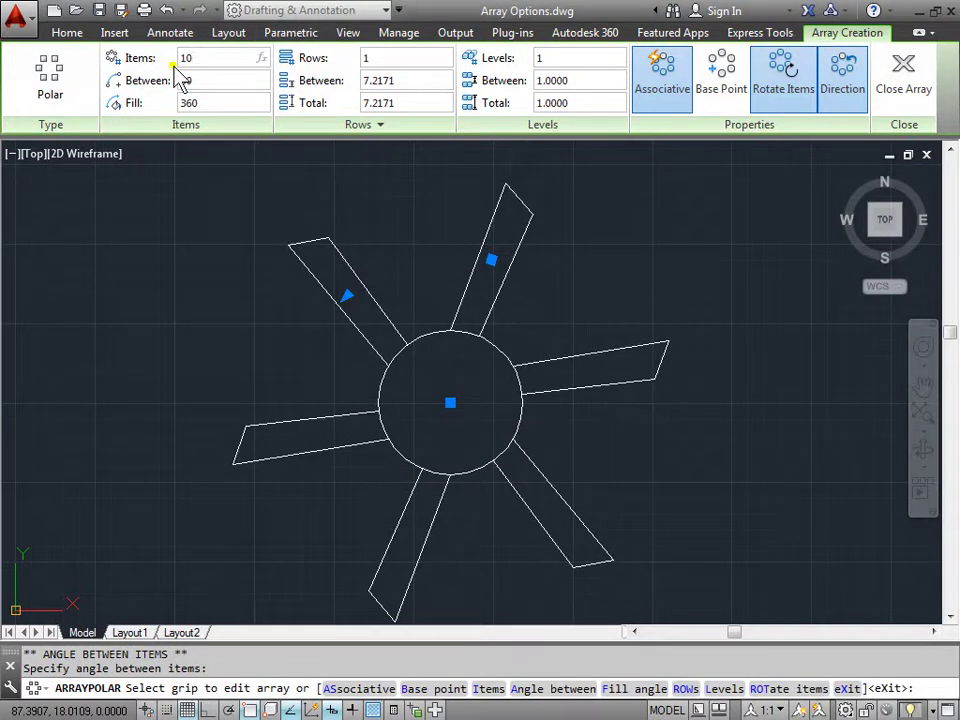
# Step: Set the polar array's number of items to 10
pyautogui.press('Return')
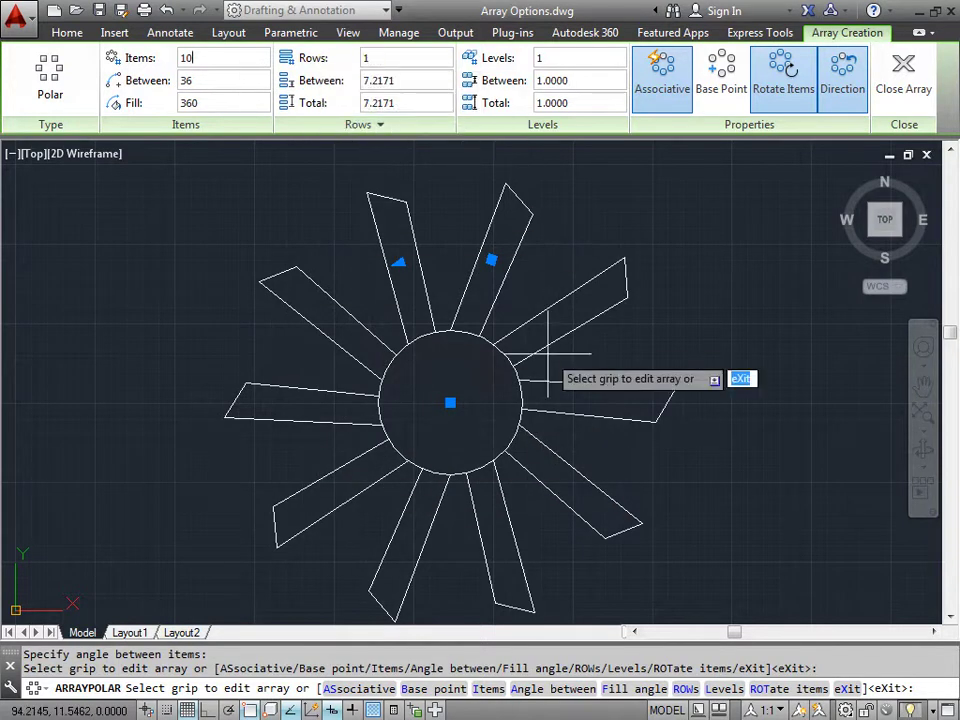
pyautogui.scroll(-3, 547, 340)
pyautogui.moveTo(621, 321); pyautogui.dragTo(574, 311, button='middle')
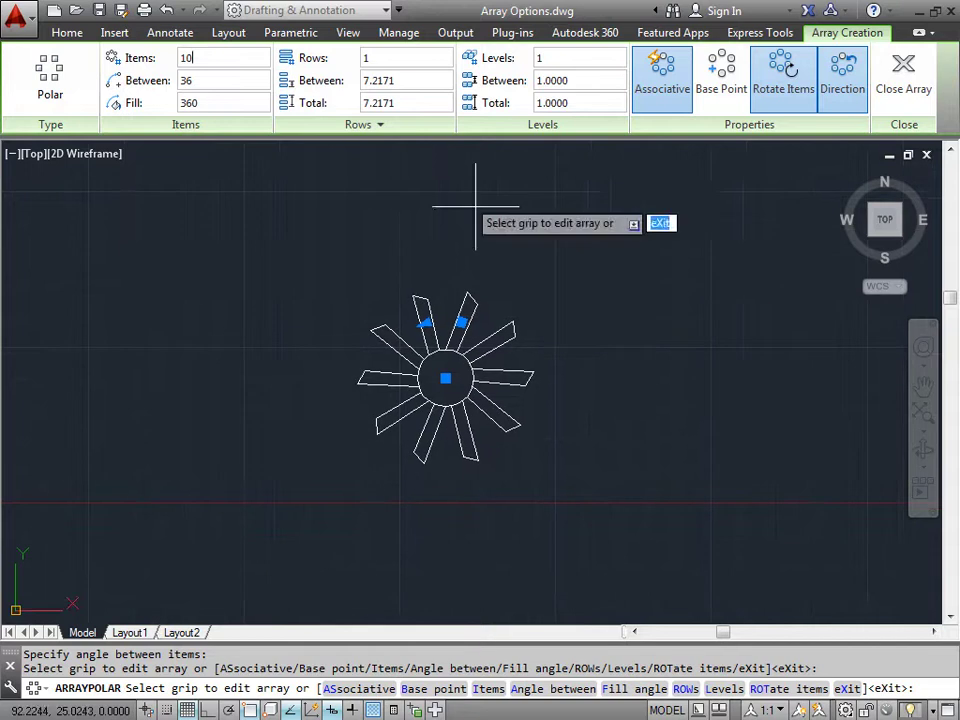
# Step: Give the polar array 2 rows, trying a row spacing of 1 before setting it to 5
pyautogui.click(374, 58)
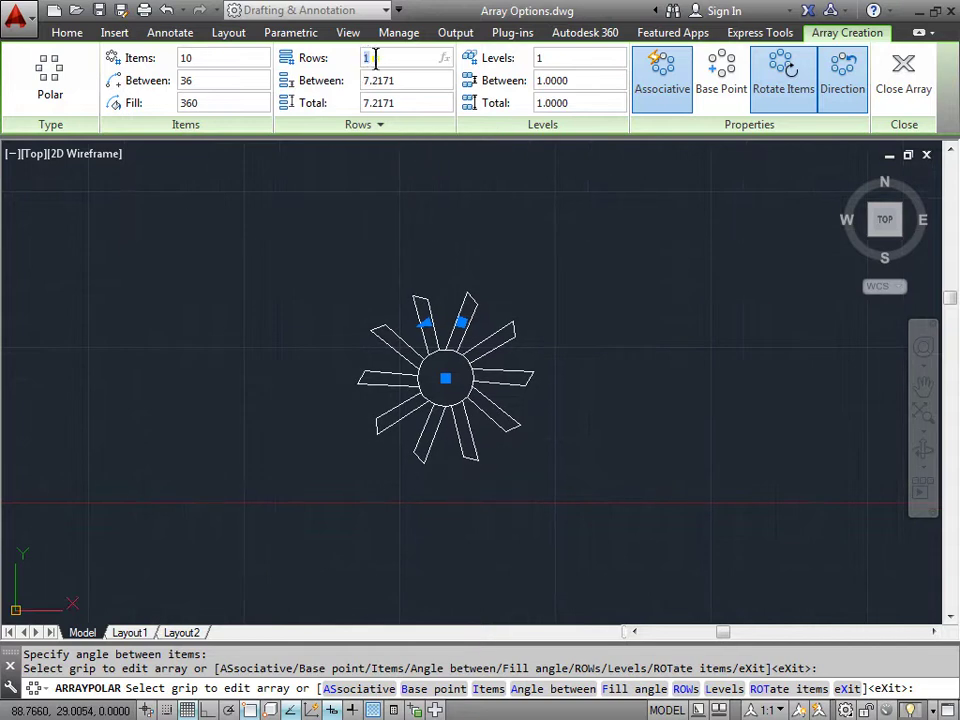
pyautogui.press('Return')
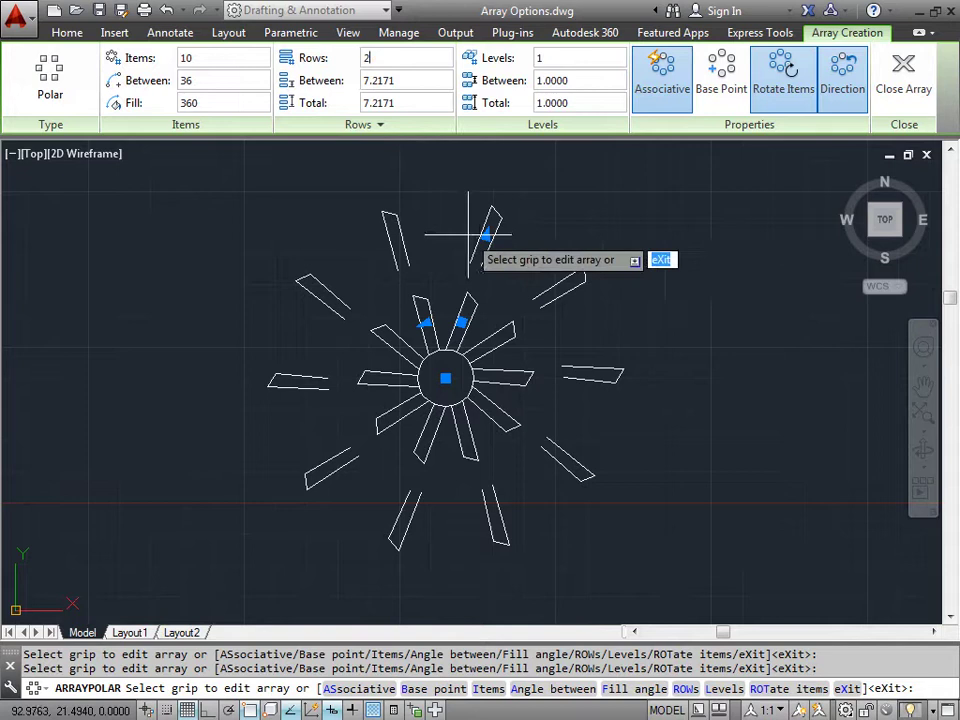
pyautogui.click(401, 75)
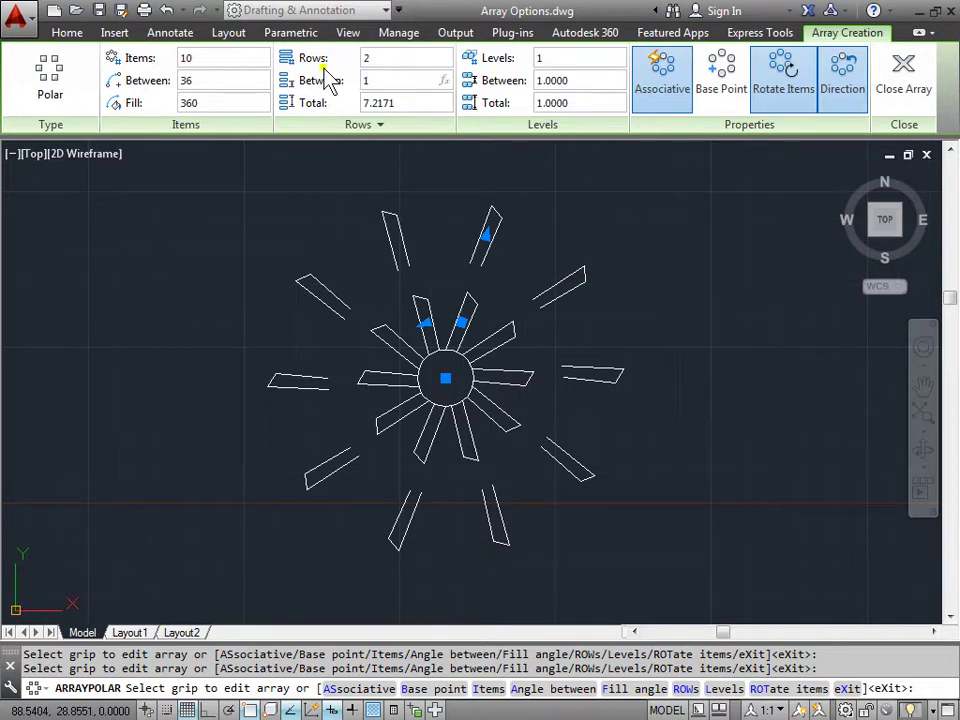
pyautogui.write('1')
pyautogui.press('Return')
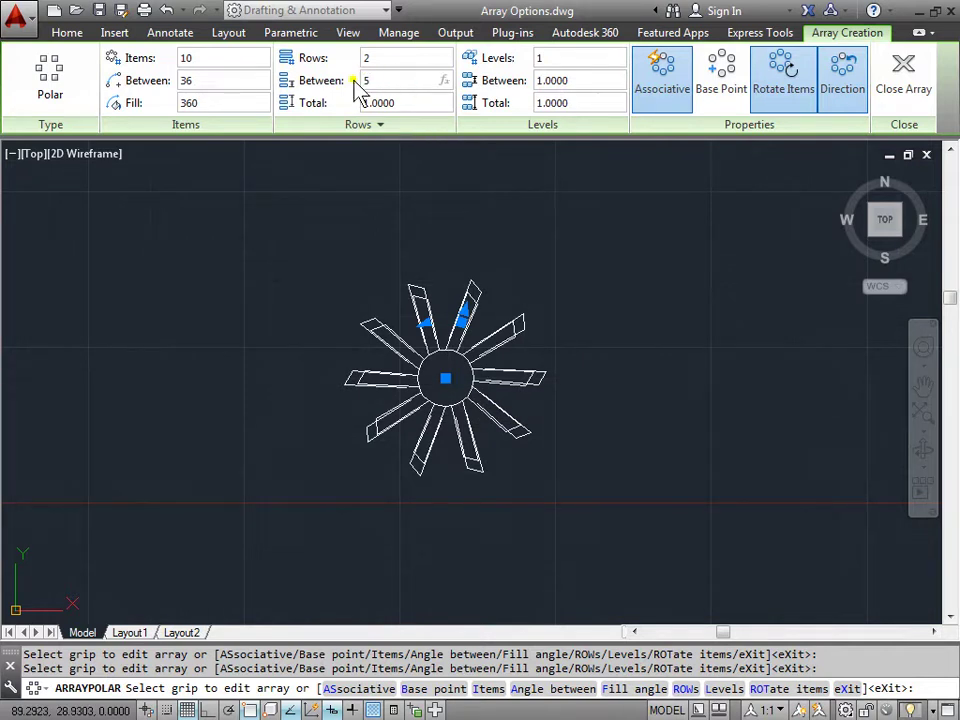
pyautogui.write('5')
pyautogui.press('Return')
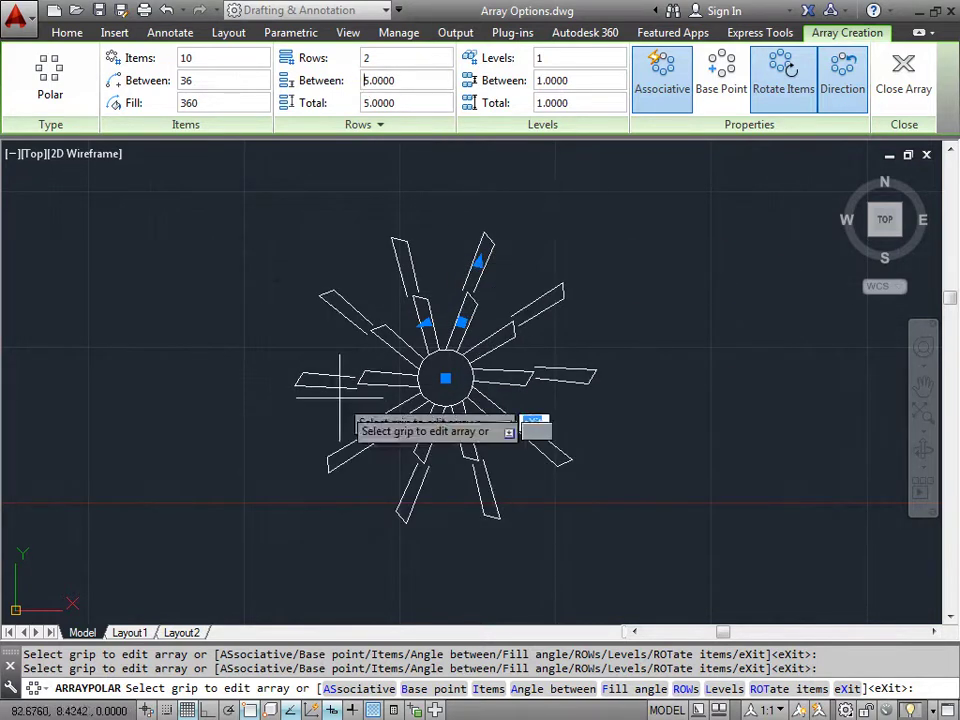
# Step: Set the polar array's number of rows to 3
pyautogui.click(387, 57)
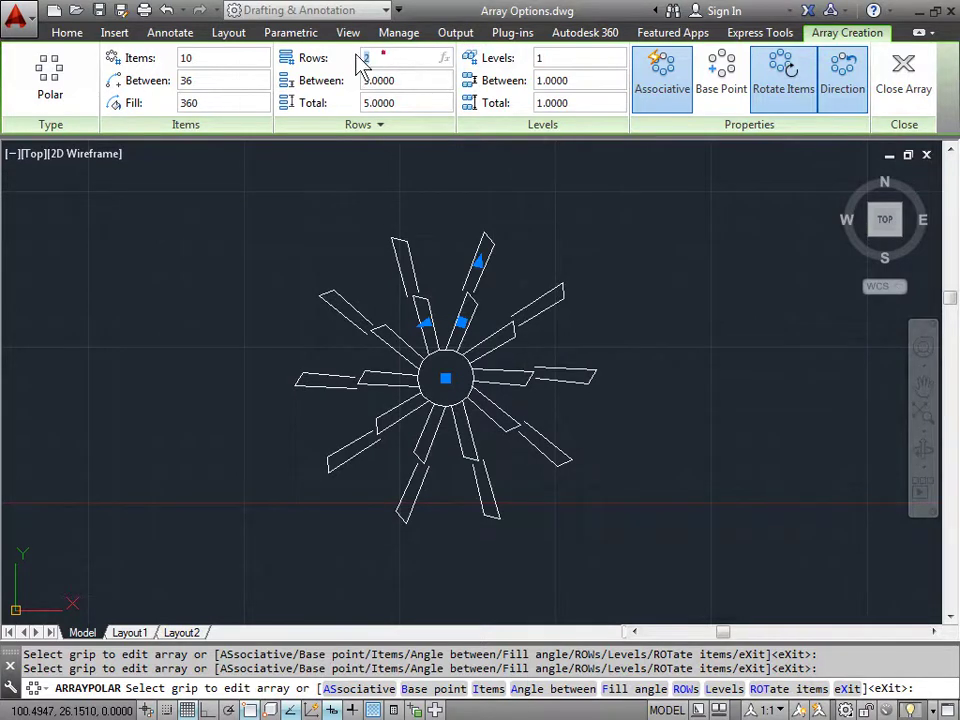
pyautogui.write('3')
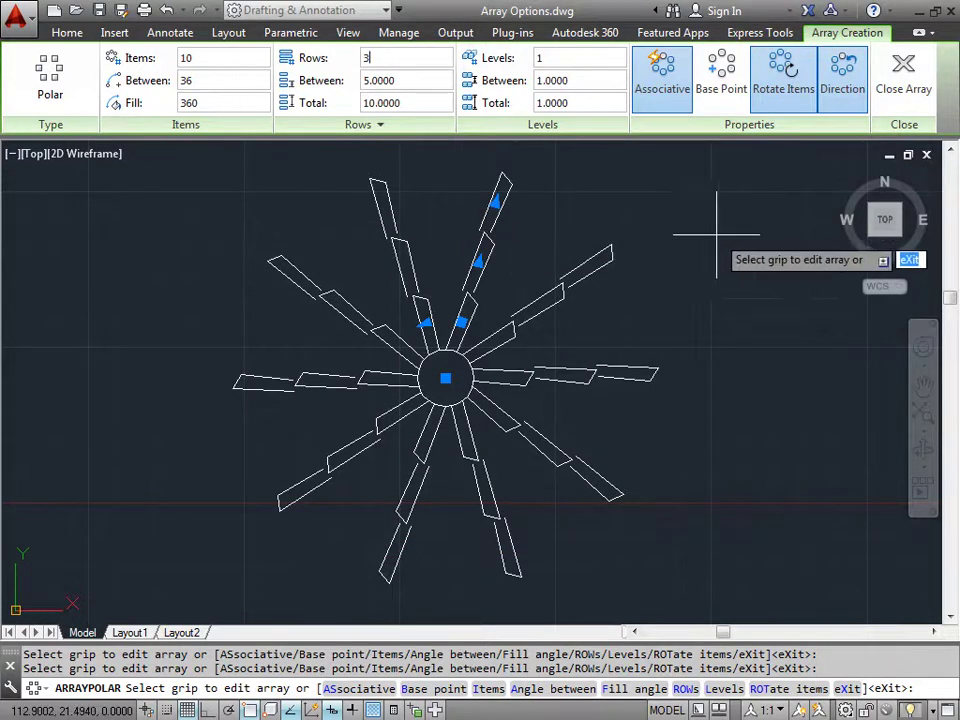
pyautogui.moveTo(710, 284); pyautogui.dragTo(649, 281, button='middle')
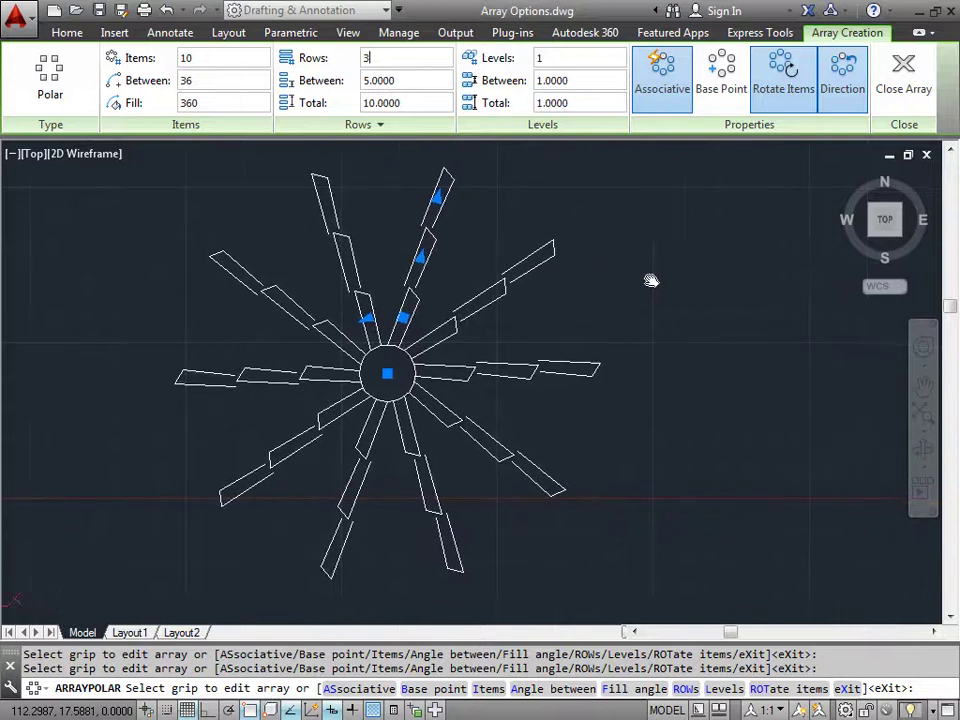
# Step: Make the polar array non-associative and finish creating it
pyautogui.click(668, 90)
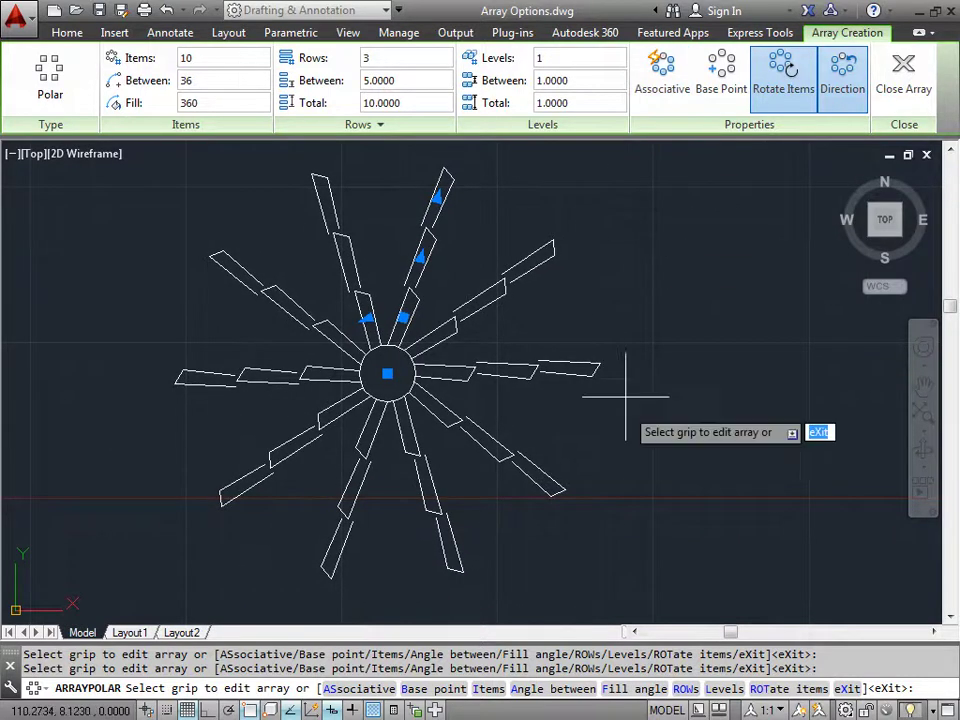
pyautogui.moveTo(561, 399)
pyautogui.mouseDown(button='middle')
pyautogui.moveTo(568, 420)
pyautogui.moveTo(619, 429)
pyautogui.mouseUp(button='middle')
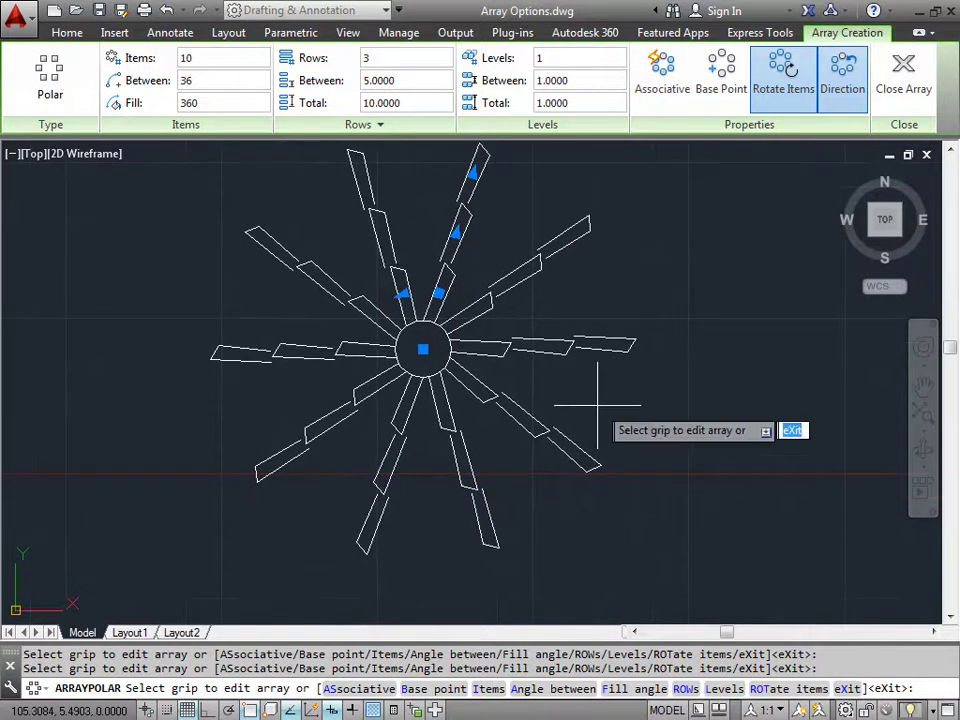
pyautogui.click(912, 82)
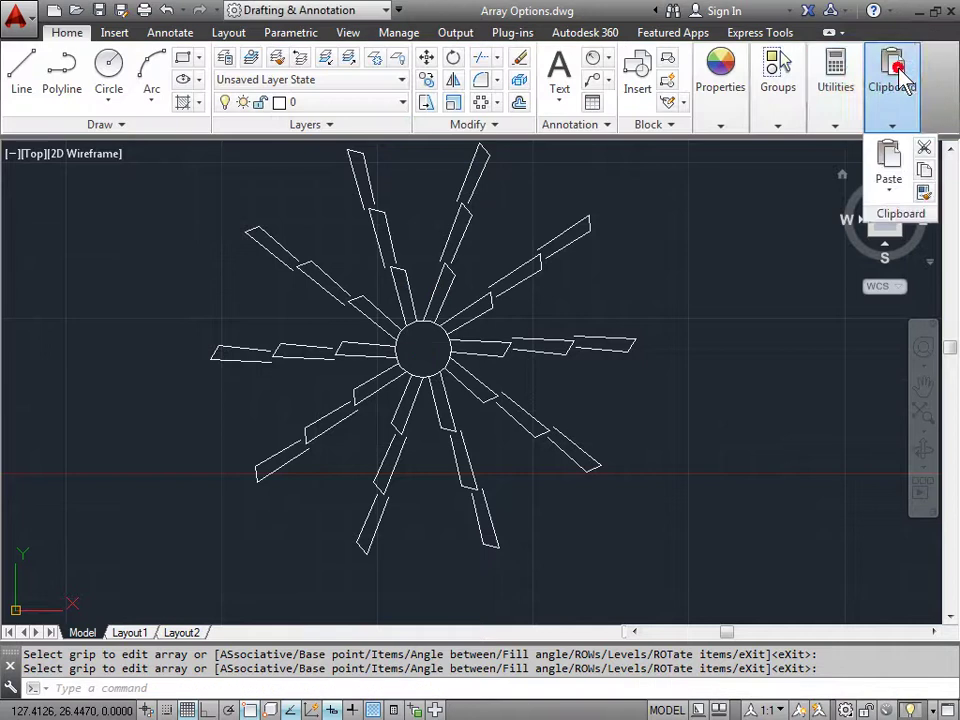
# Step: Select several blades around the circle one by one to check whether they are separate objects
pyautogui.click(590, 224)
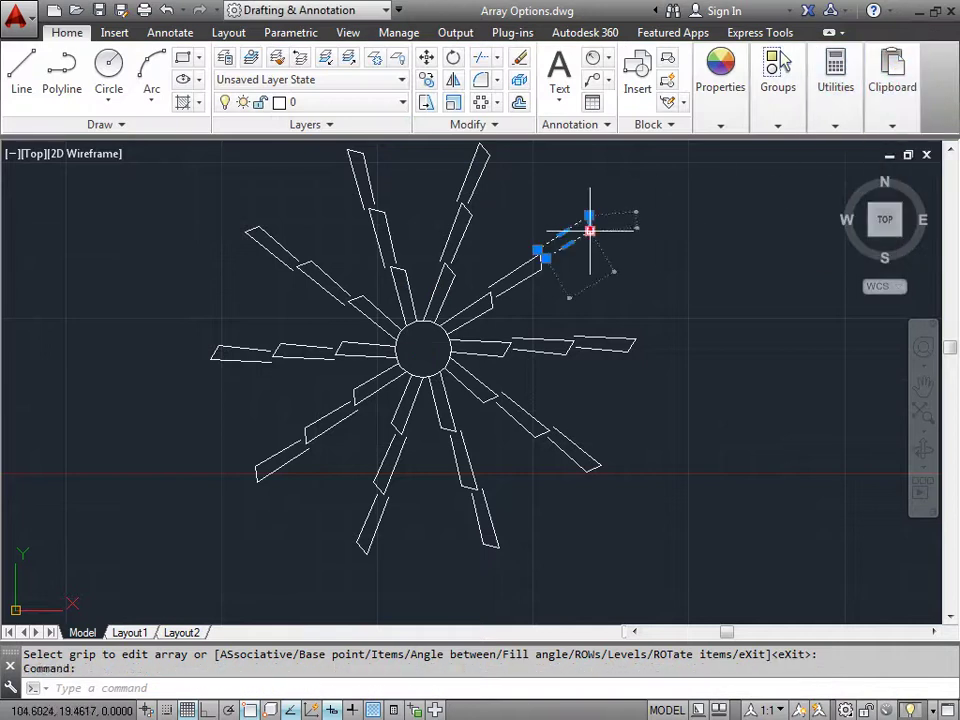
pyautogui.click(635, 342)
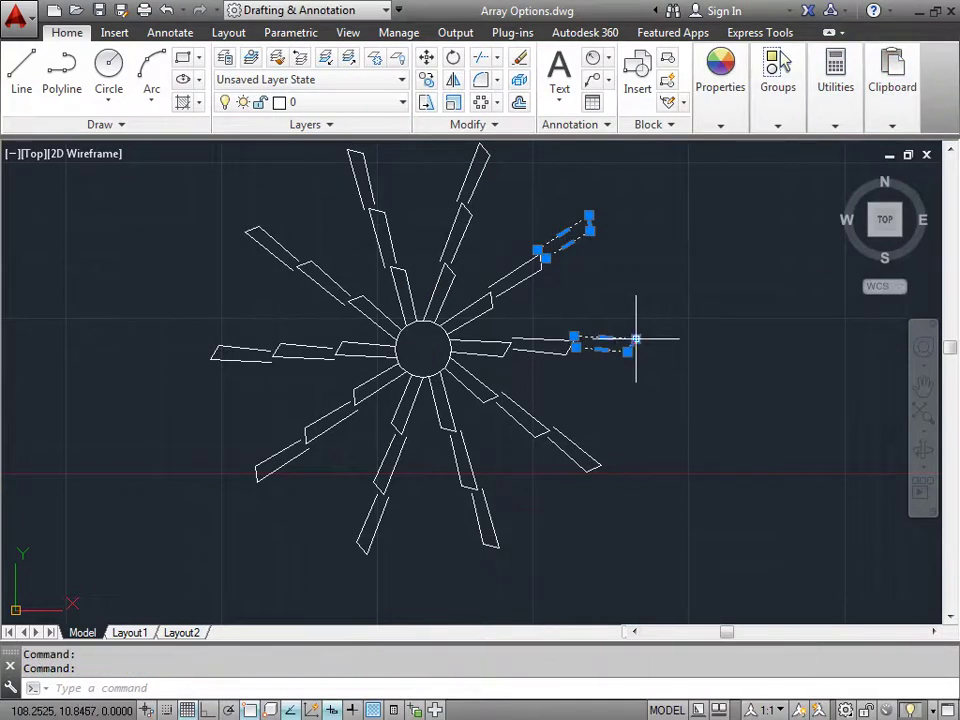
pyautogui.click(539, 422)
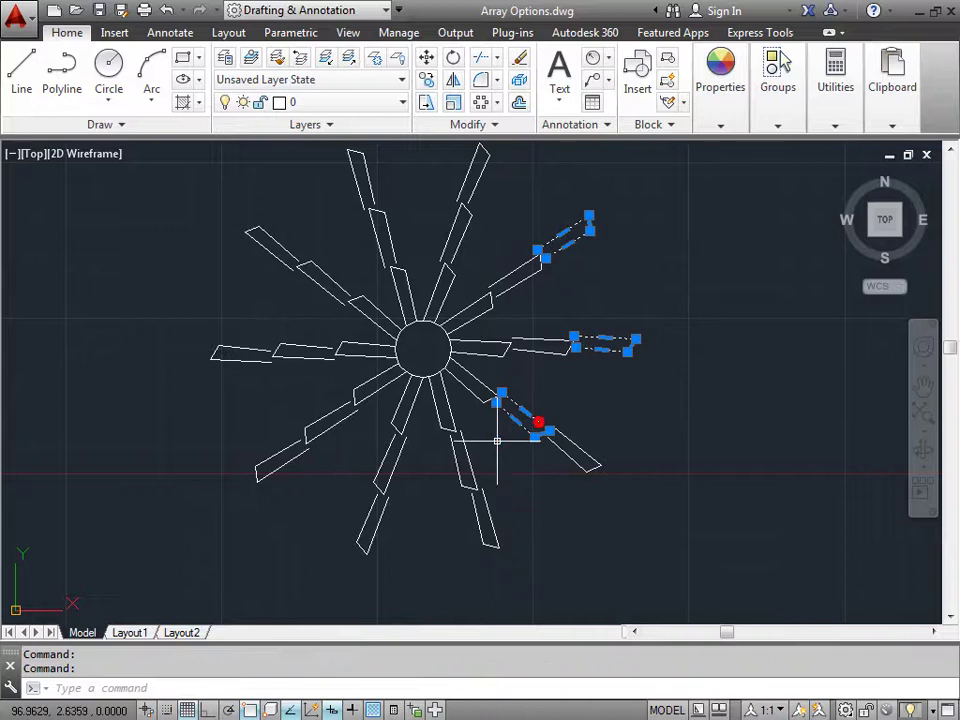
pyautogui.click(366, 357)
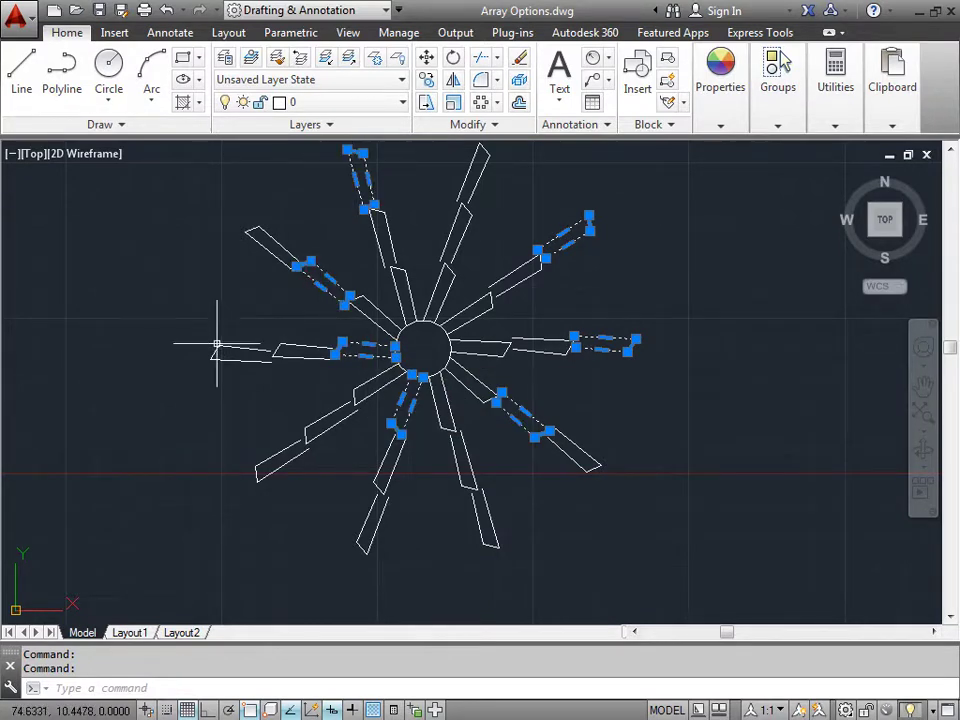
# Step: Select the bar array between the rails to compare its associativity, and clear the selection
pyautogui.moveTo(167, 392)
pyautogui.mouseDown(button='middle')
pyautogui.moveTo(523, 392)
pyautogui.moveTo(750, 418)
pyautogui.mouseUp(button='middle')
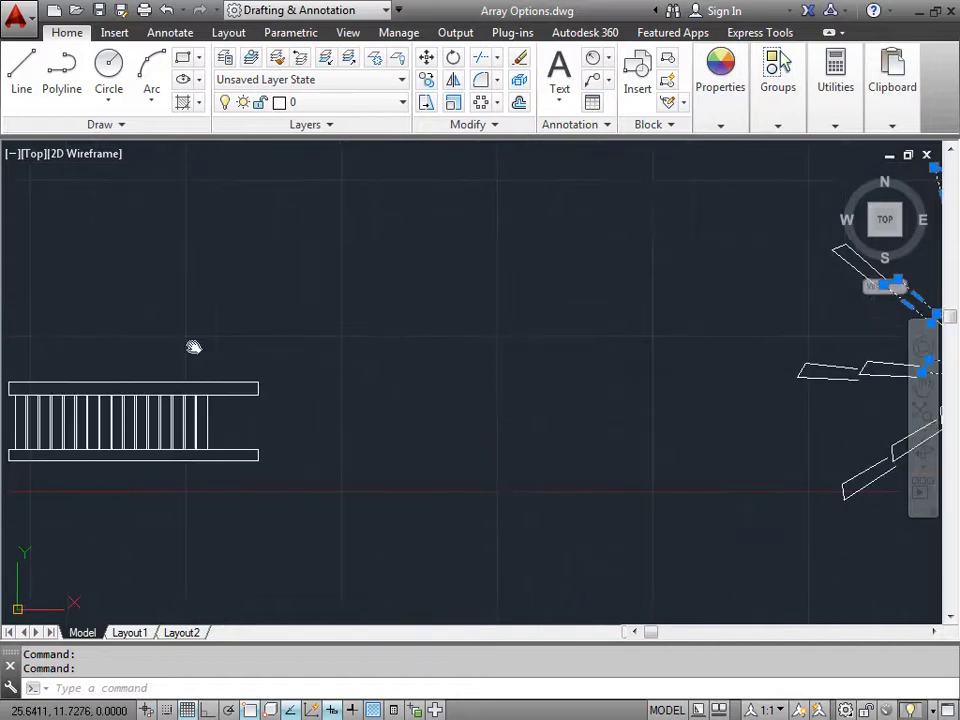
pyautogui.moveTo(193, 347); pyautogui.dragTo(491, 332, button='middle')
pyautogui.click(500, 407)
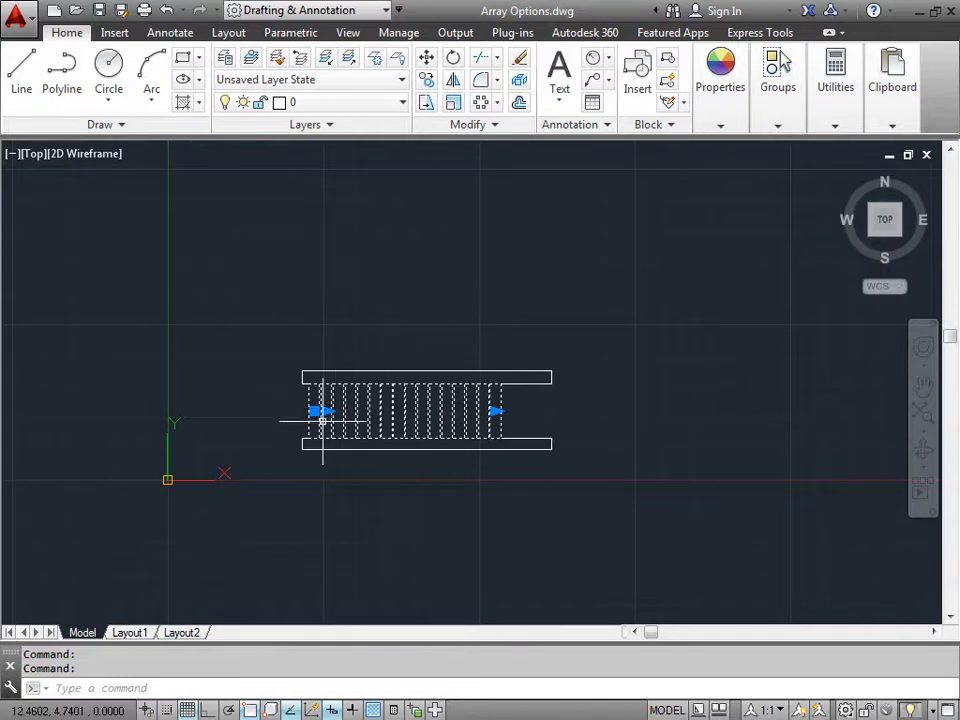
pyautogui.moveTo(851, 419); pyautogui.dragTo(253, 386, button='middle')
pyautogui.moveTo(828, 392); pyautogui.dragTo(537, 438, button='middle')
pyautogui.press('Escape')
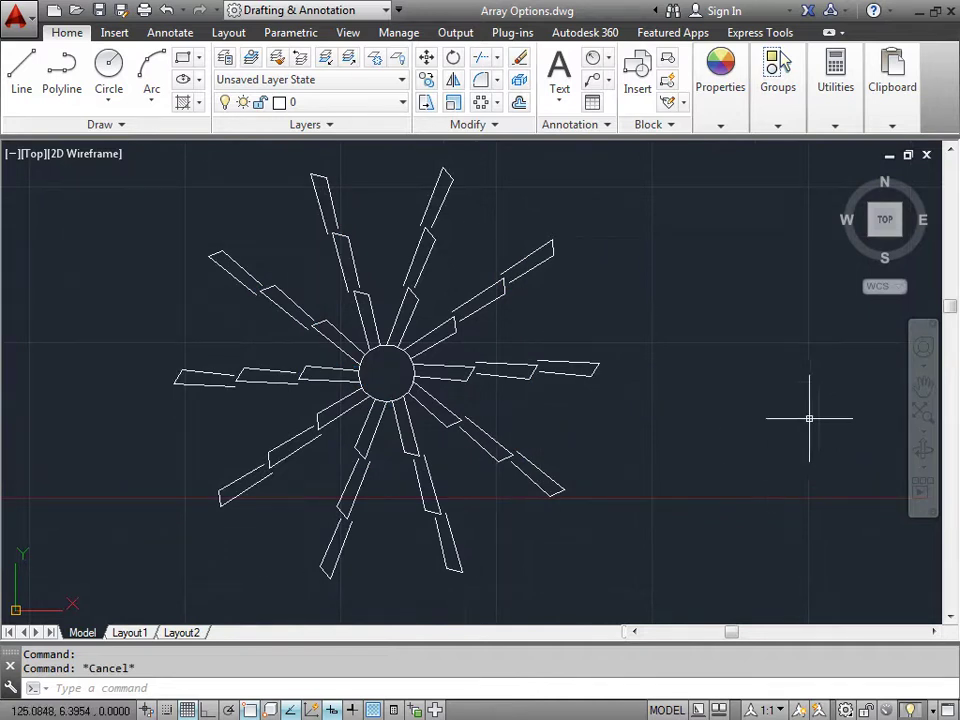
# Step: Create a path array of the small looped shape along the long winding curve, keeping the default item spacing and alignment
pyautogui.click(497, 102)
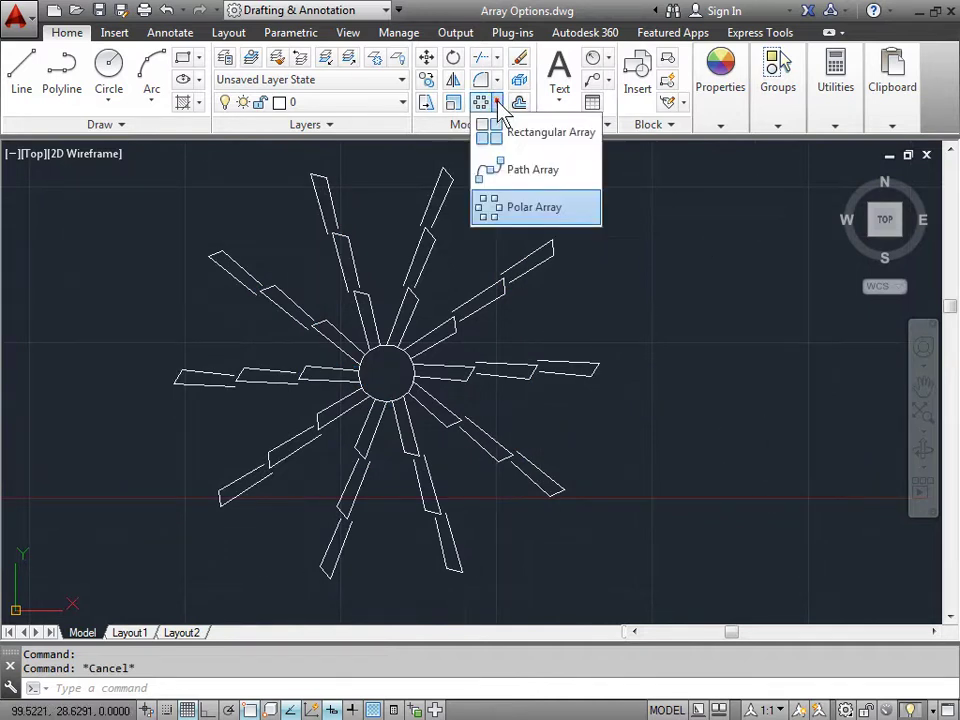
pyautogui.click(518, 172)
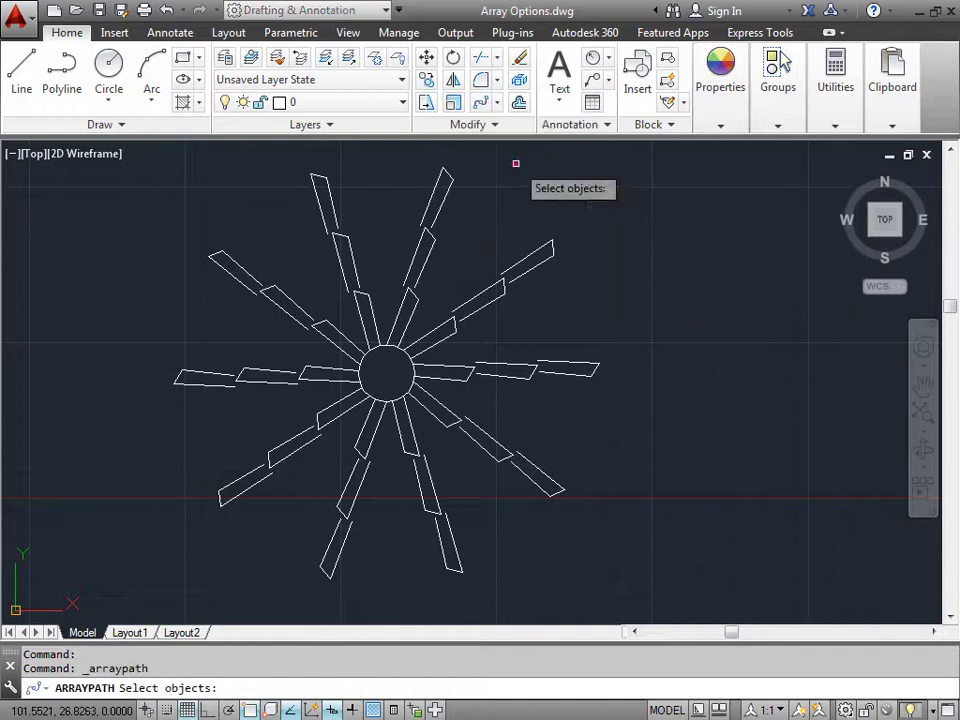
pyautogui.moveTo(879, 399)
pyautogui.mouseDown(button='middle')
pyautogui.moveTo(279, 354)
pyautogui.moveTo(60, 349)
pyautogui.mouseUp(button='middle')
pyautogui.moveTo(819, 353)
pyautogui.mouseDown(button='middle')
pyautogui.moveTo(429, 356)
pyautogui.moveTo(577, 357)
pyautogui.mouseUp(button='middle')
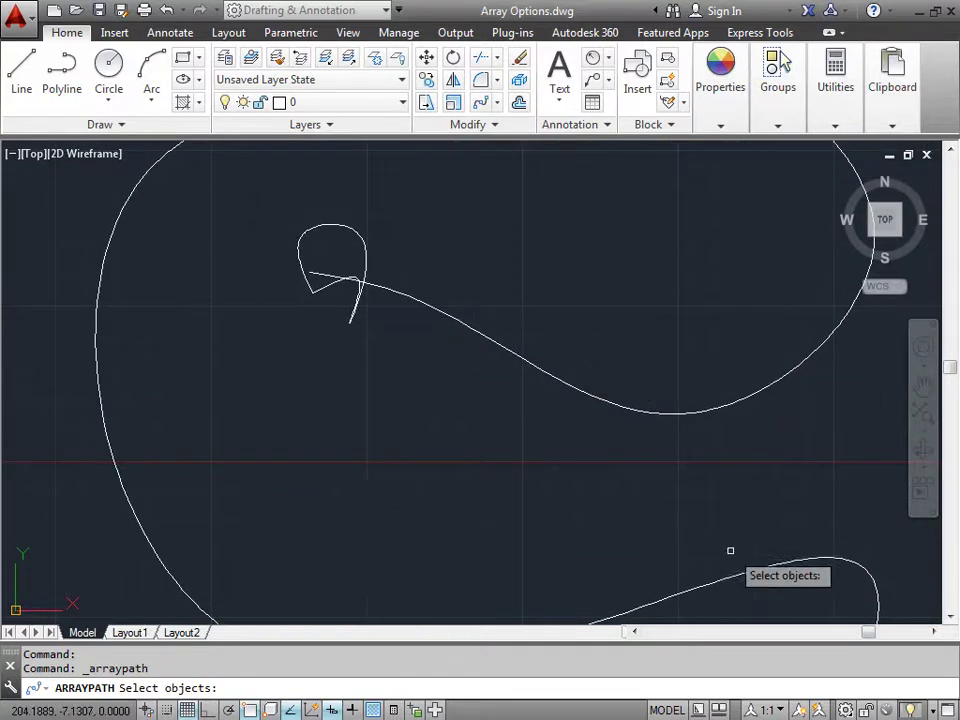
pyautogui.scroll(-4, 514, 377)
pyautogui.scroll(2, 530, 365)
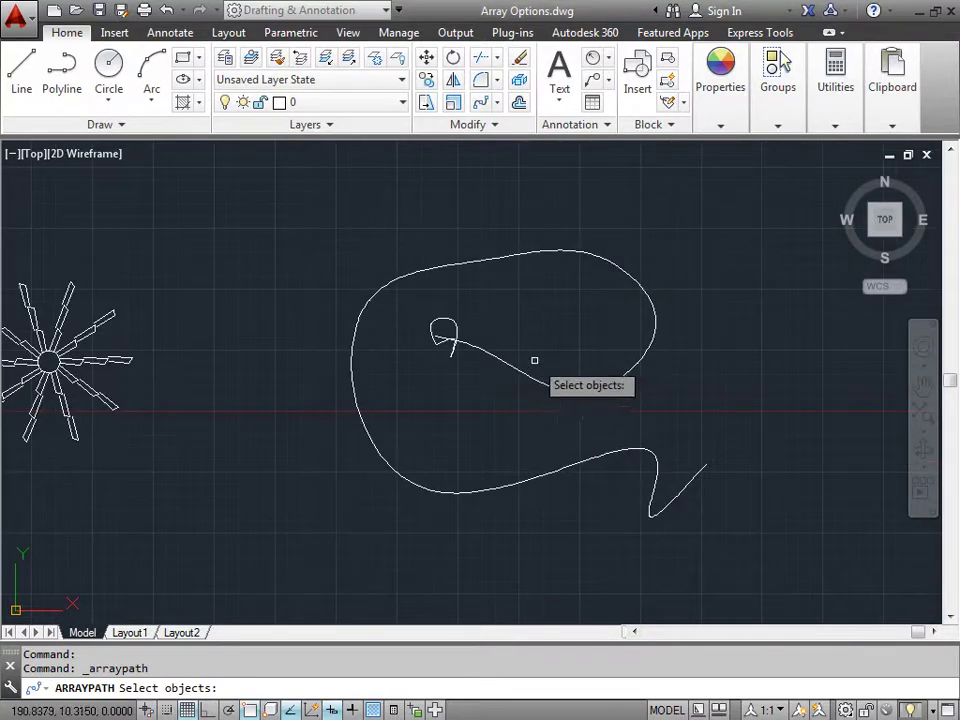
pyautogui.moveTo(583, 339); pyautogui.dragTo(506, 328, button='middle')
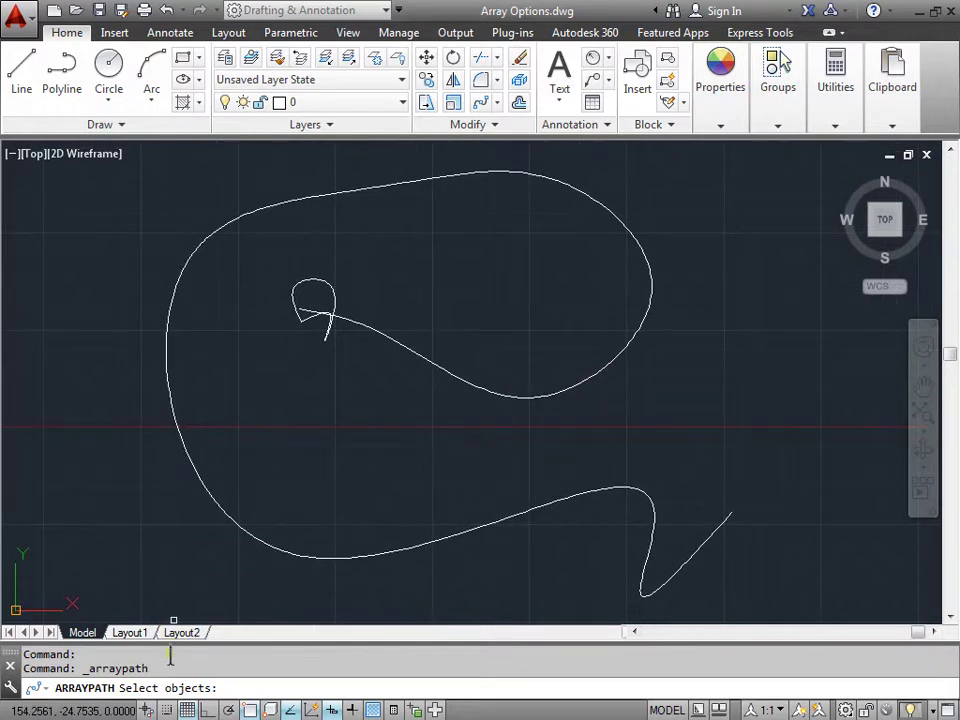
pyautogui.click(332, 291)
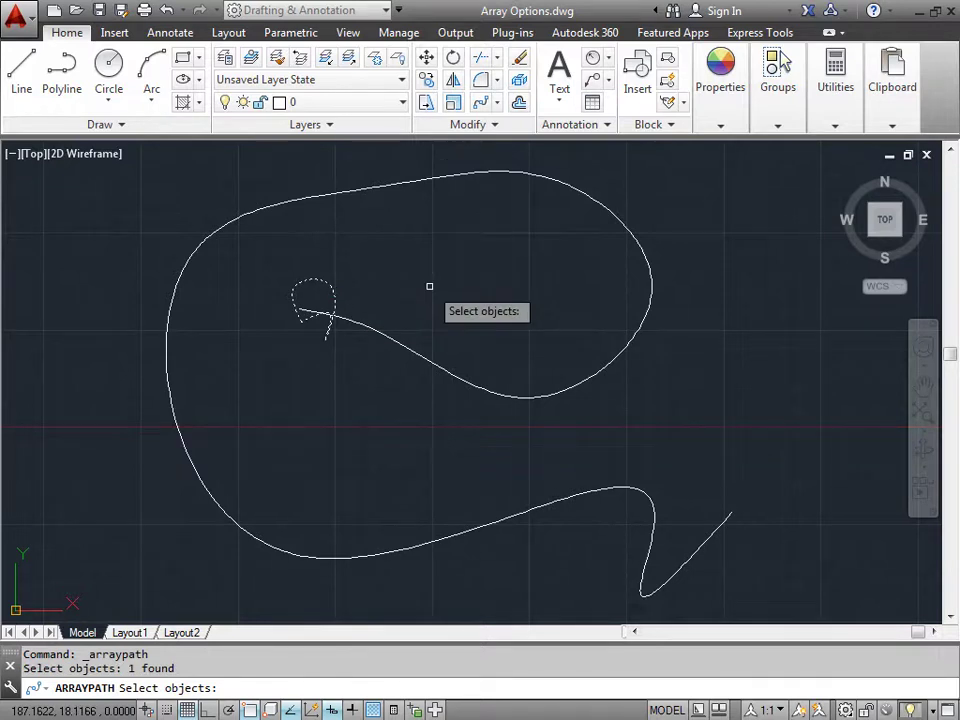
pyautogui.press('Return')
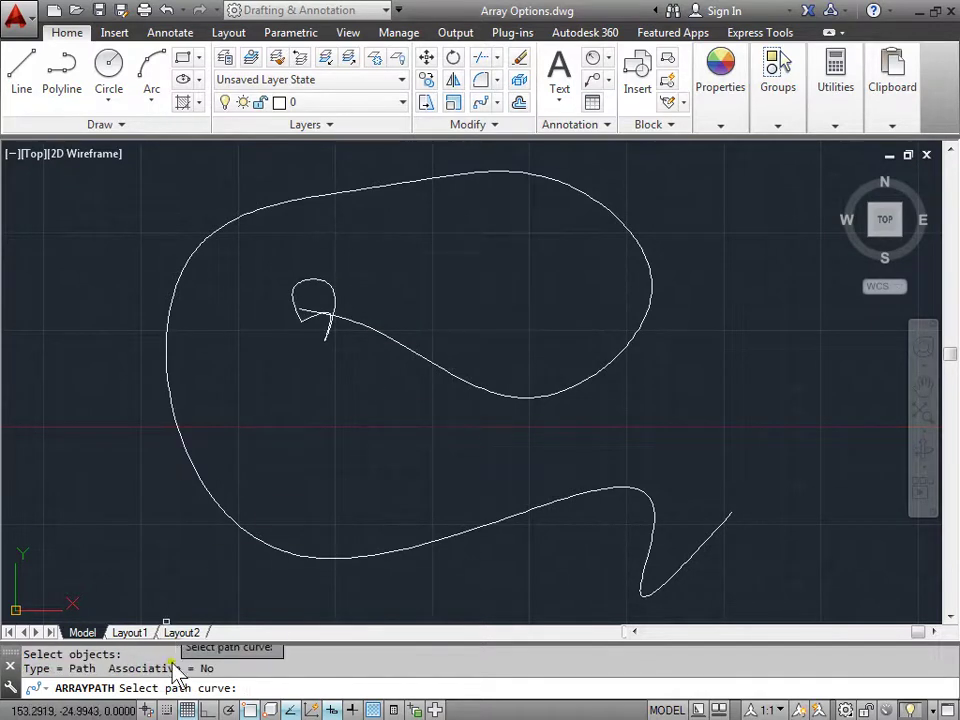
pyautogui.click(413, 351)
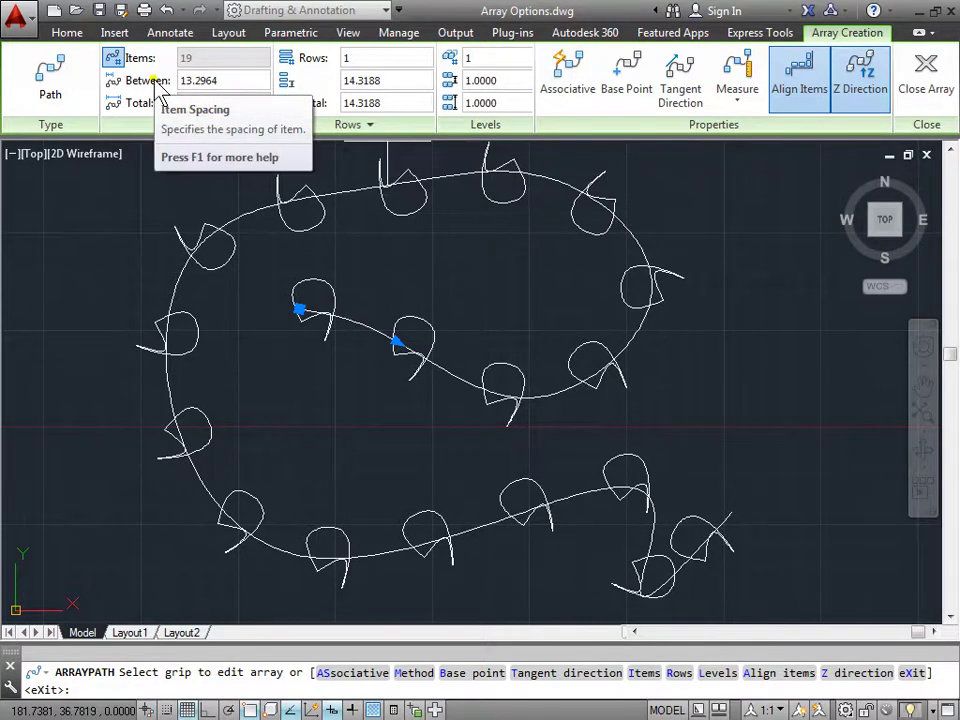
pyautogui.click(930, 78)
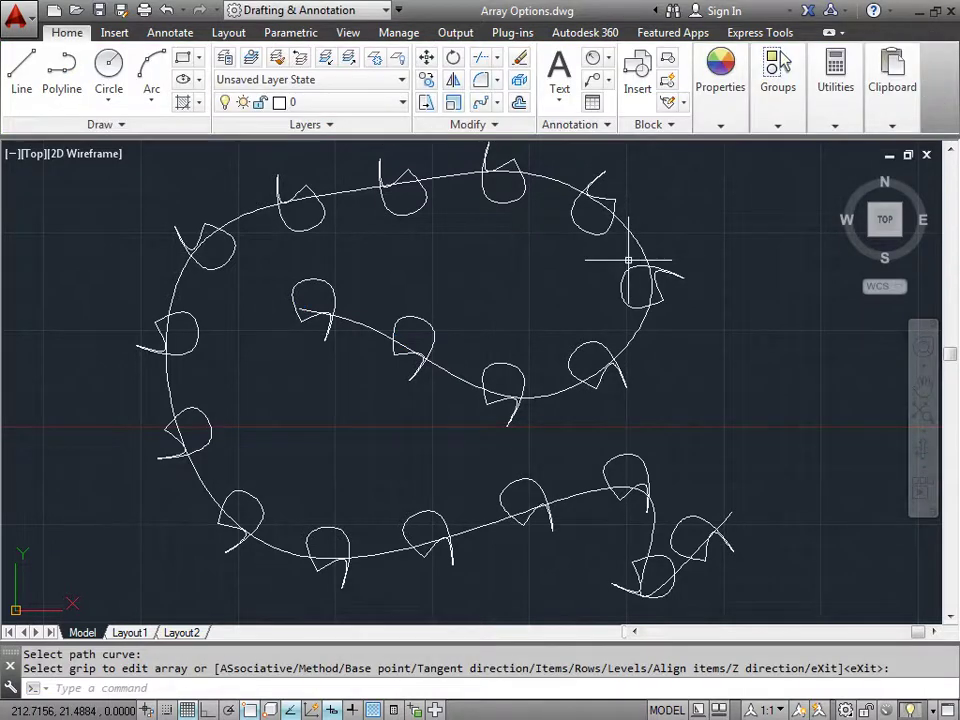
pyautogui.middleClick(628, 260)
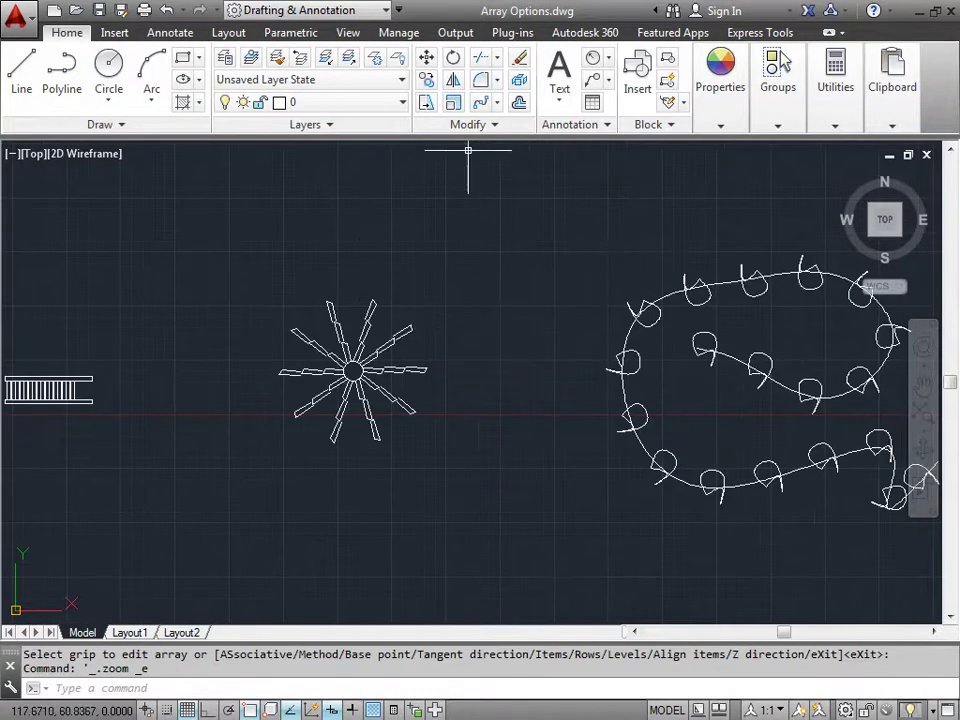